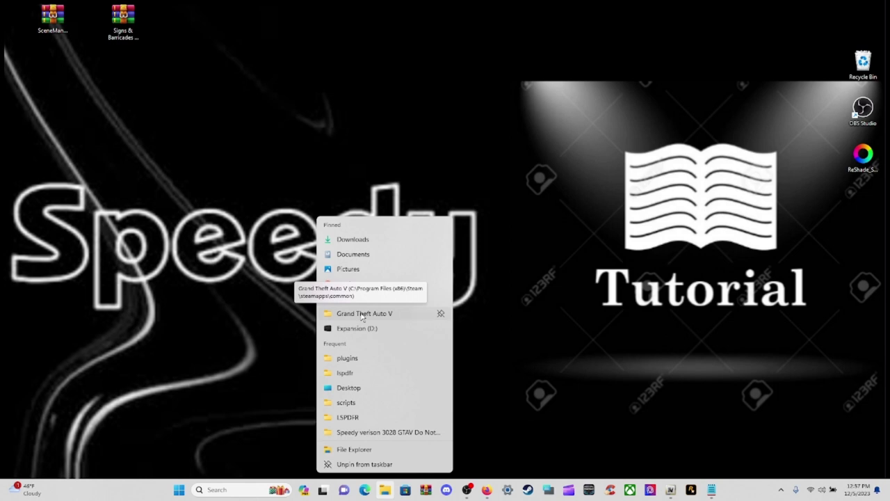
Open the pinned Grand Theft Auto V folder and close its window again.
{"action": "left_click", "coordinate": [362, 313]}
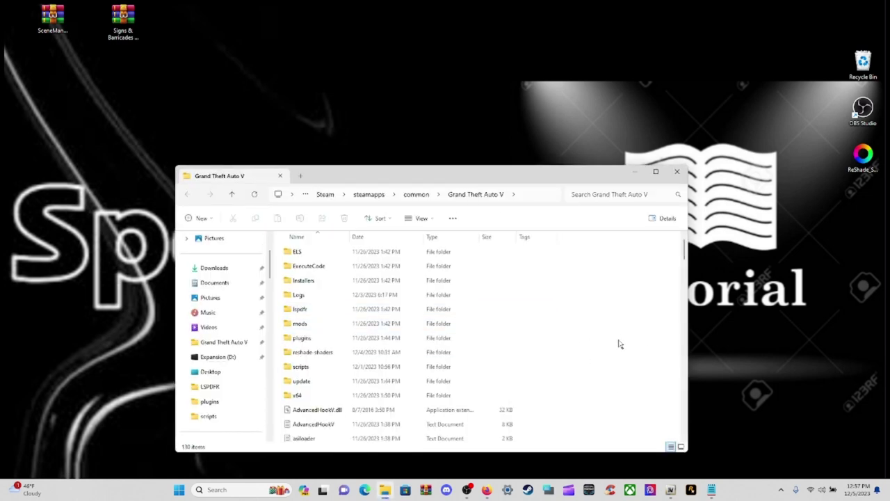
{"action": "left_click", "coordinate": [677, 171]}
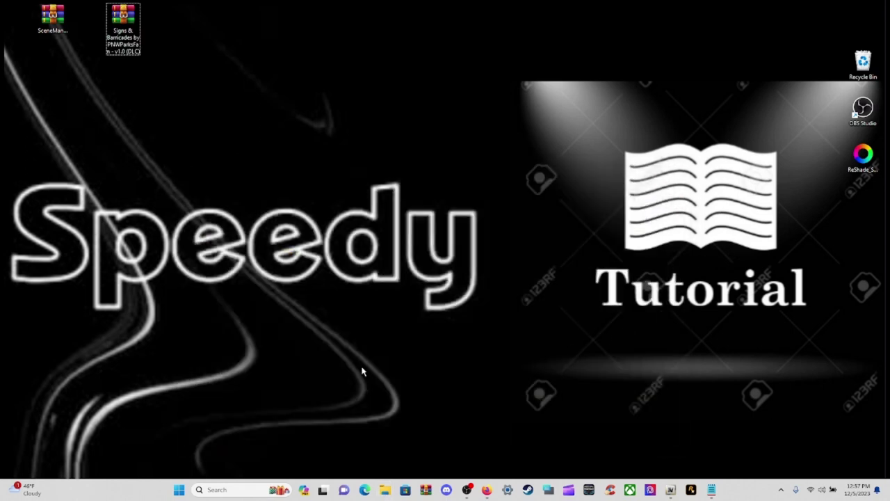
Open a File Explorer window and browse the Windows (C:) drive to Program Files (x86)\Steam\steamapps\common.
{"action": "left_click", "coordinate": [387, 491]}
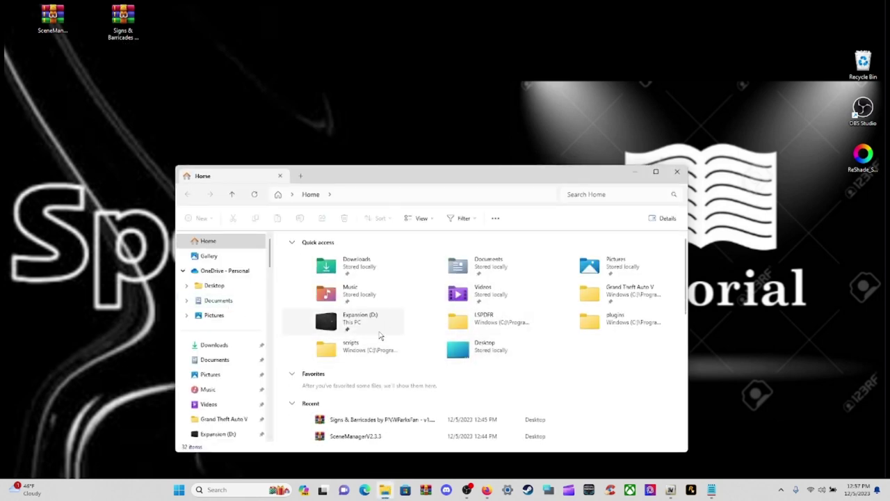
{"action": "scroll", "coordinate": [231, 343], "scroll_direction": "down", "scroll_amount": 3}
{"action": "scroll", "coordinate": [231, 343], "scroll_direction": "down", "scroll_amount": 1}
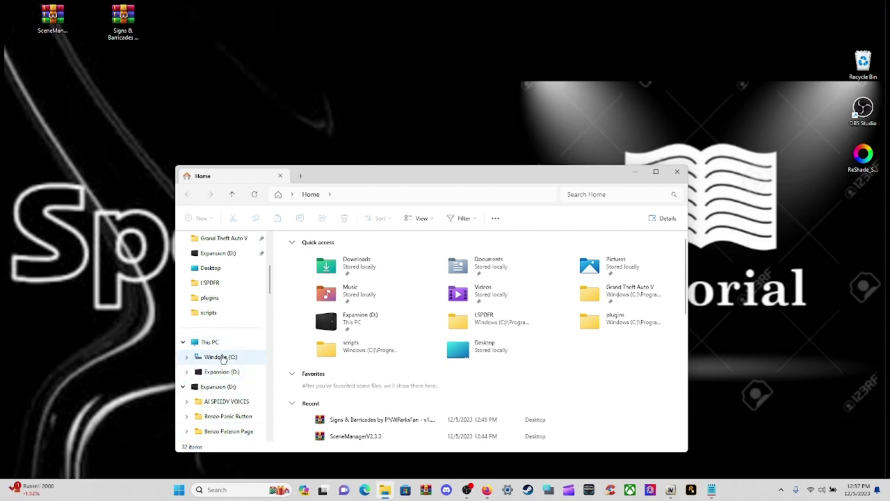
{"action": "left_click", "coordinate": [221, 357]}
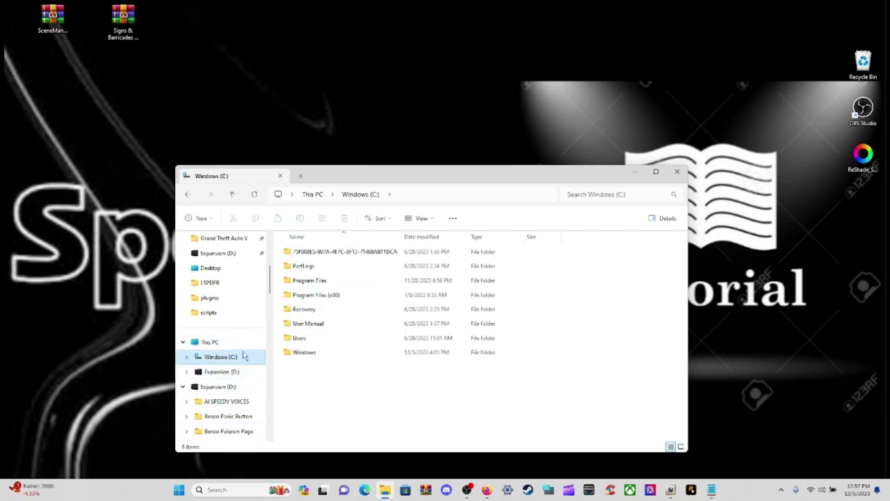
{"action": "double_click", "coordinate": [341, 299]}
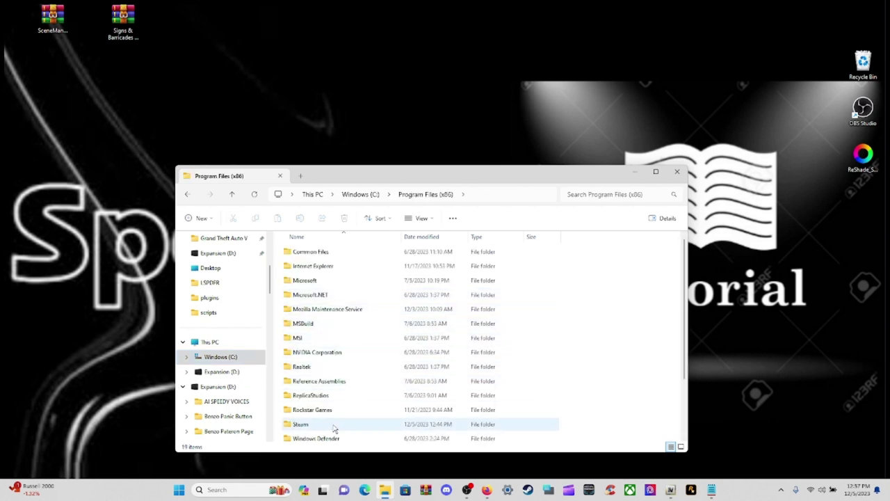
{"action": "scroll", "coordinate": [334, 426], "scroll_direction": "down", "scroll_amount": 2}
{"action": "double_click", "coordinate": [324, 349]}
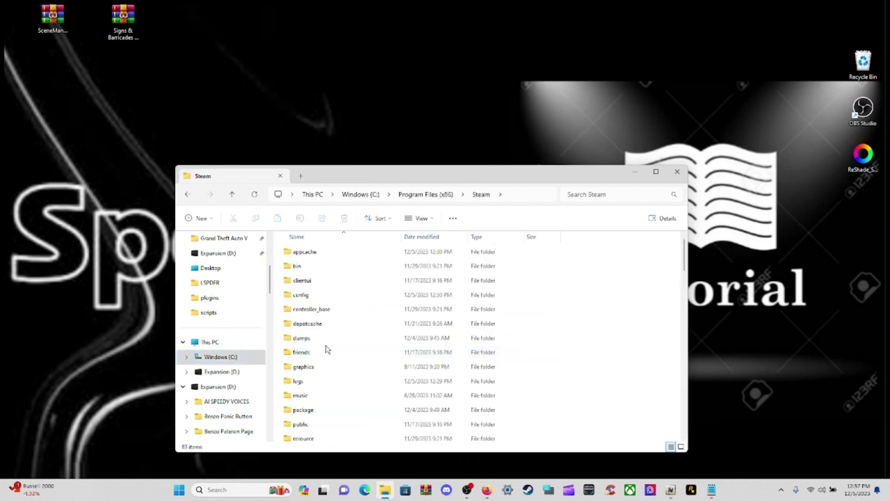
{"action": "scroll", "coordinate": [327, 349], "scroll_direction": "down", "scroll_amount": 2}
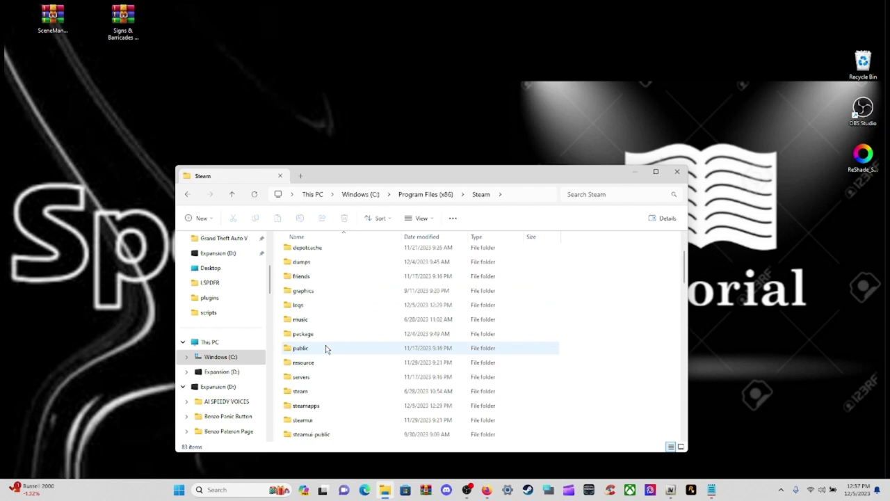
{"action": "double_click", "coordinate": [334, 406]}
{"action": "double_click", "coordinate": [327, 252]}
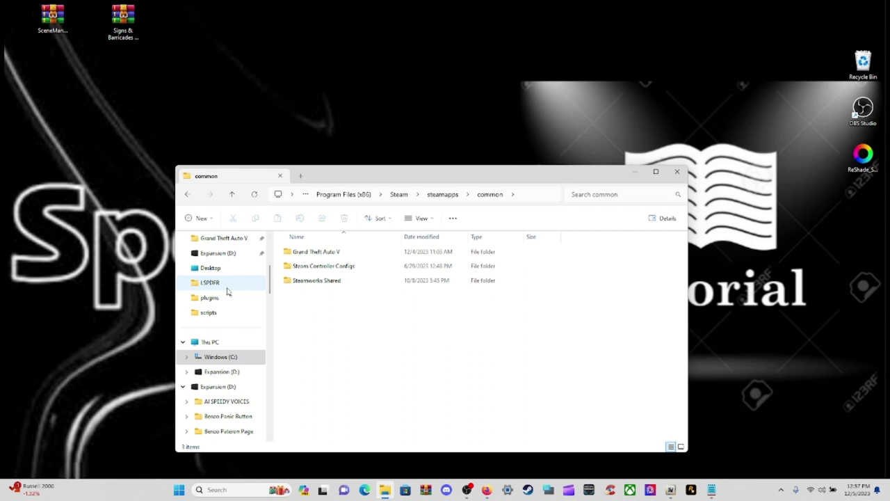
Check the Grand Theft Auto V folder's Quick access pinning option without applying it, and open the folder from its existing pinned shortcut.
{"action": "left_click", "coordinate": [379, 257]}
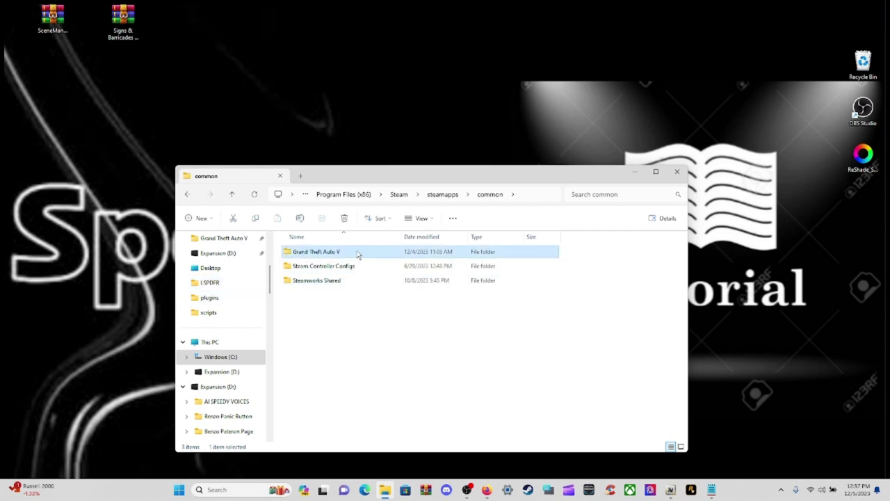
{"action": "right_click", "coordinate": [358, 255]}
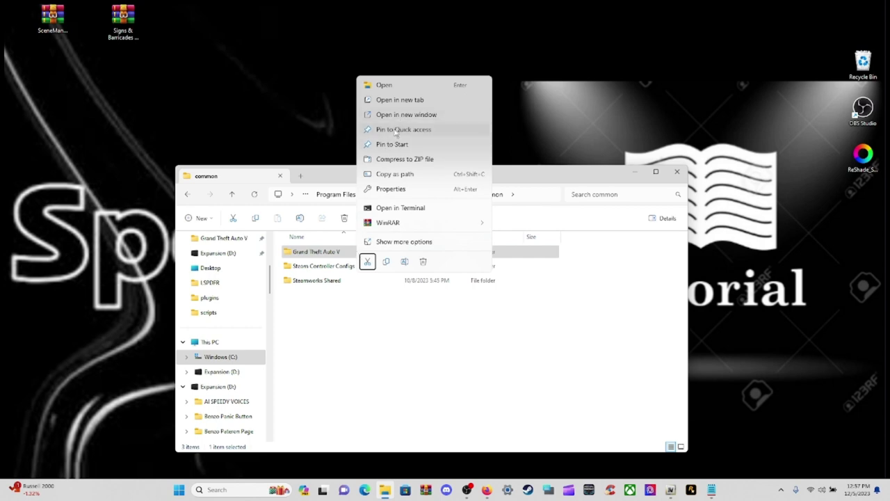
{"action": "left_click", "coordinate": [401, 320]}
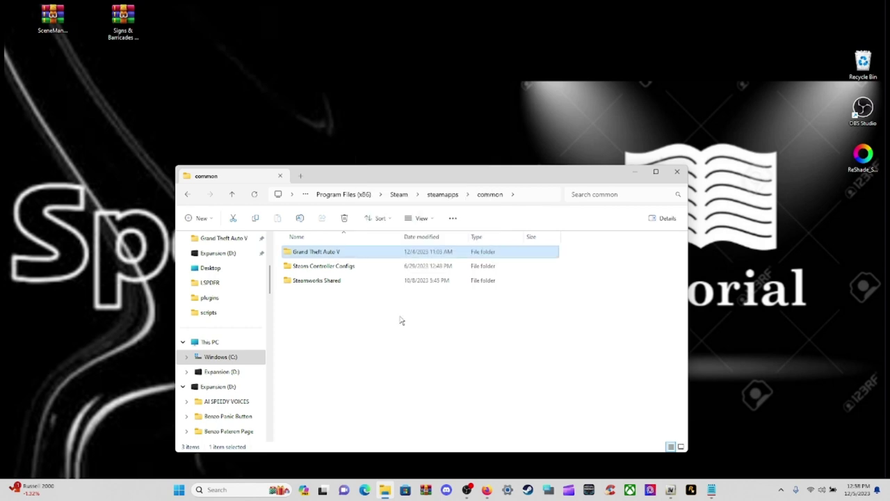
{"action": "scroll", "coordinate": [201, 306], "scroll_direction": "up", "scroll_amount": 1}
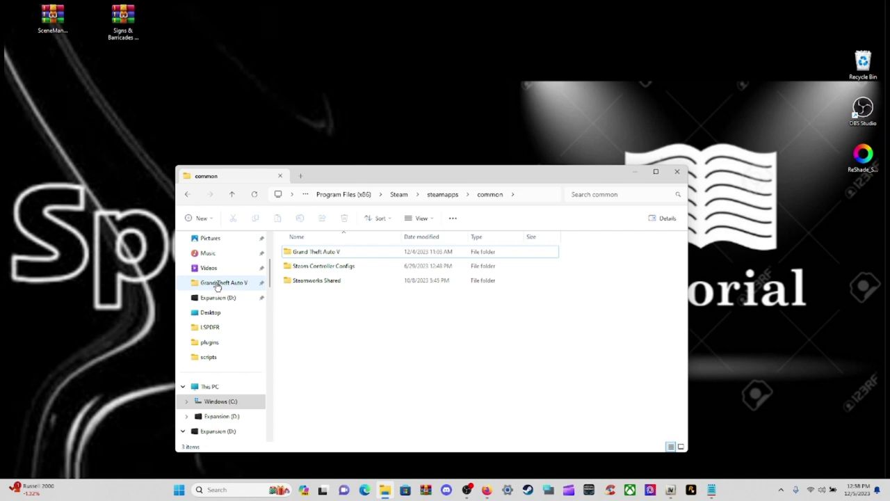
{"action": "left_click", "coordinate": [217, 286]}
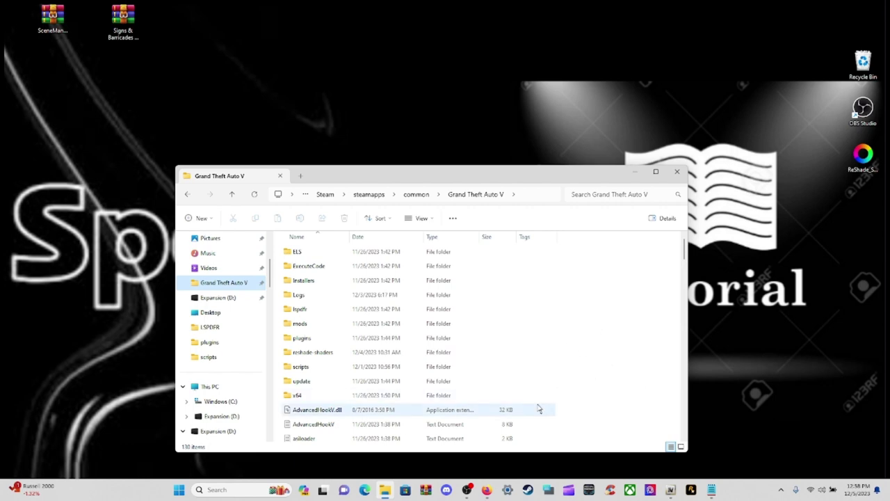
Switch to Firefox and review the Scene Manager 2.3.3 page down to its Recommended Mods section, highlighting that heading.
{"action": "left_click", "coordinate": [487, 490]}
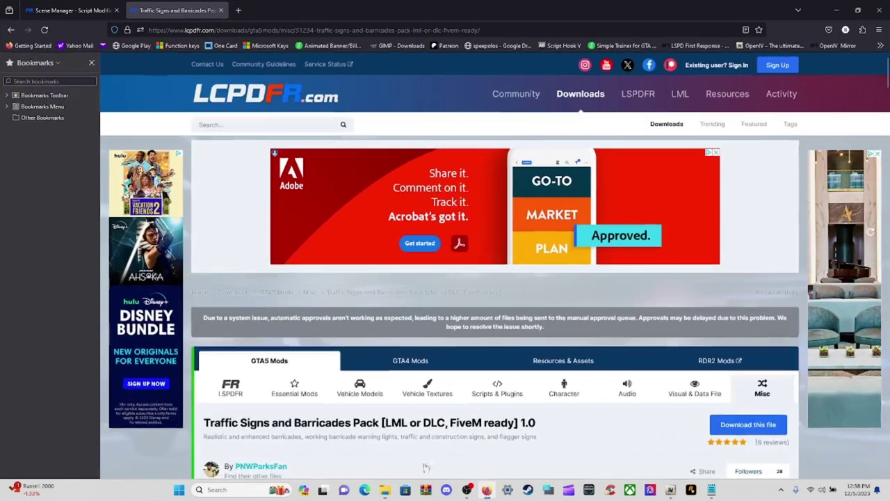
{"action": "left_click", "coordinate": [73, 10]}
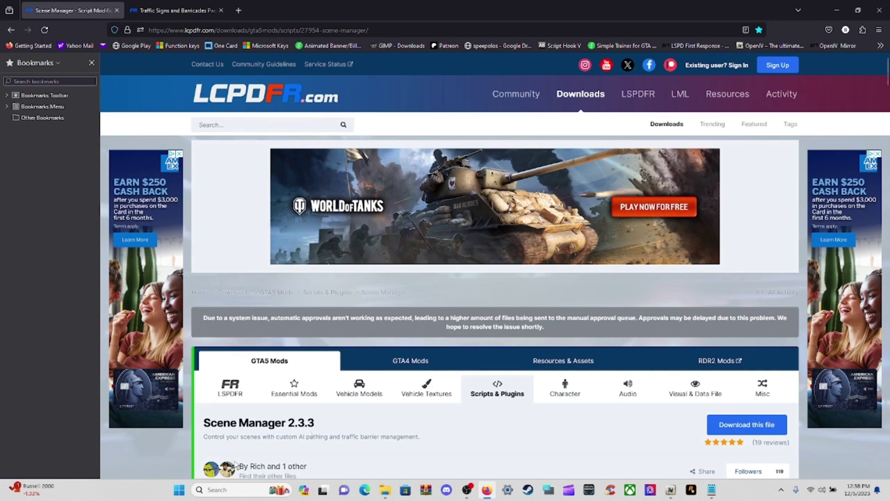
{"action": "mouse_move", "coordinate": [226, 475]}
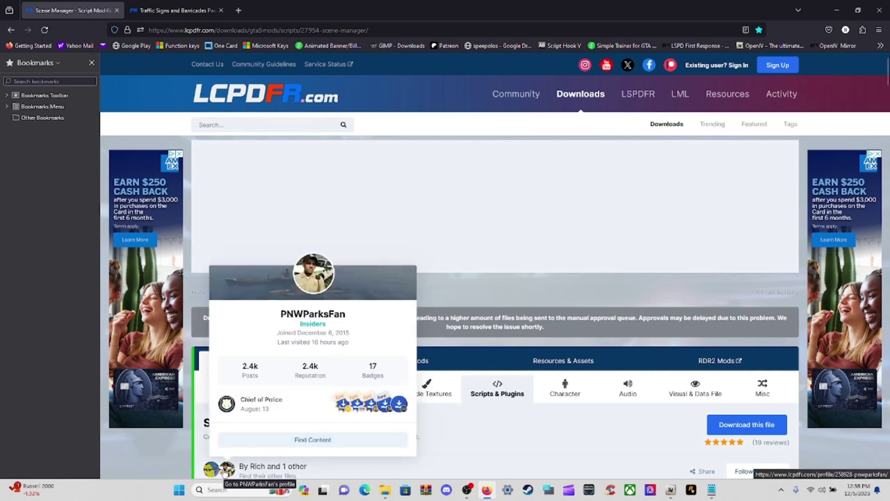
{"action": "scroll", "coordinate": [224, 473], "scroll_direction": "down", "scroll_amount": 1}
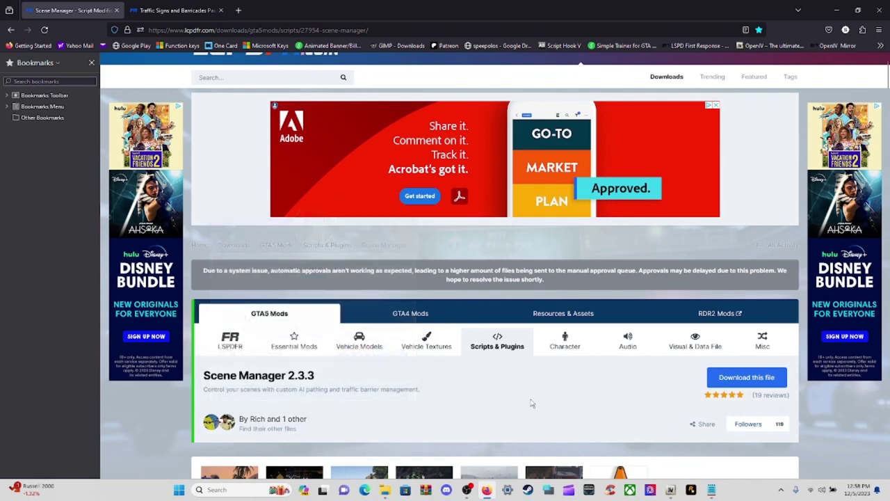
{"action": "scroll", "coordinate": [531, 403], "scroll_direction": "down", "scroll_amount": 10}
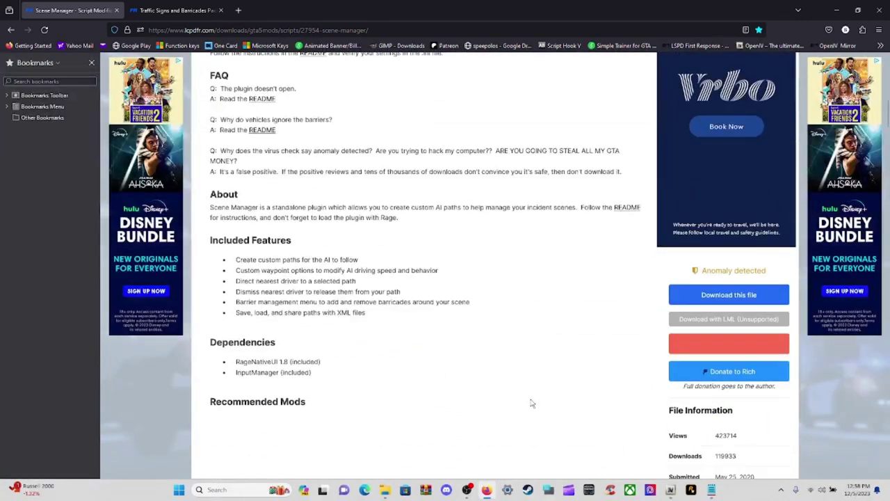
{"action": "scroll", "coordinate": [720, 347], "scroll_direction": "down", "scroll_amount": 2}
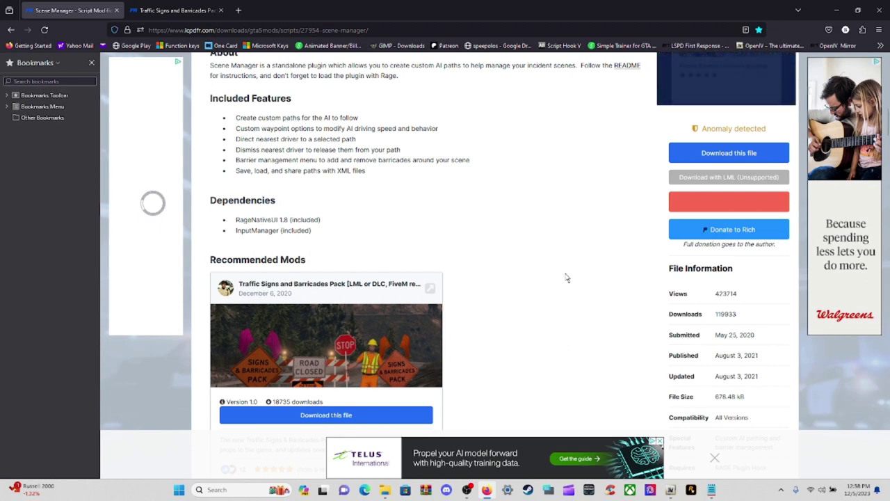
{"action": "scroll", "coordinate": [566, 276], "scroll_direction": "down", "scroll_amount": 1}
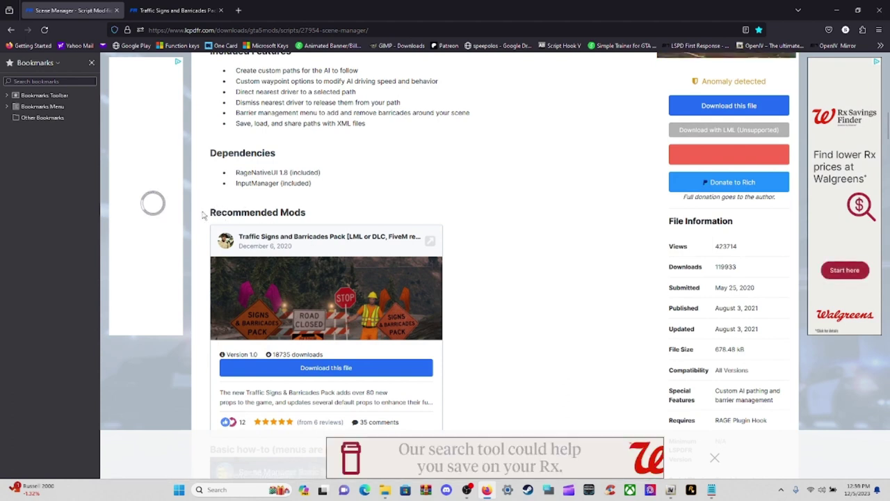
{"action": "left_click_drag", "start_coordinate": [211, 215], "coordinate": [331, 213]}
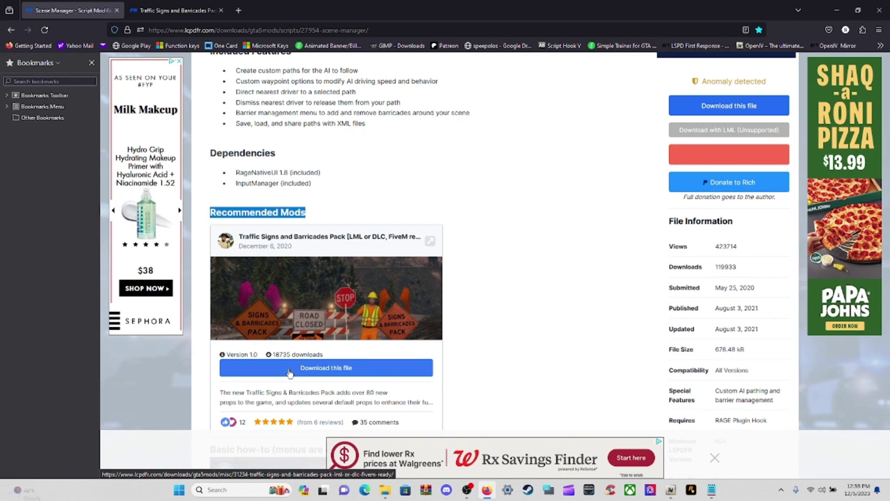
Open the recommended Traffic Signs and Barricades Pack from the Scene Manager page and close the extra tab after viewing it.
{"action": "left_click", "coordinate": [289, 372]}
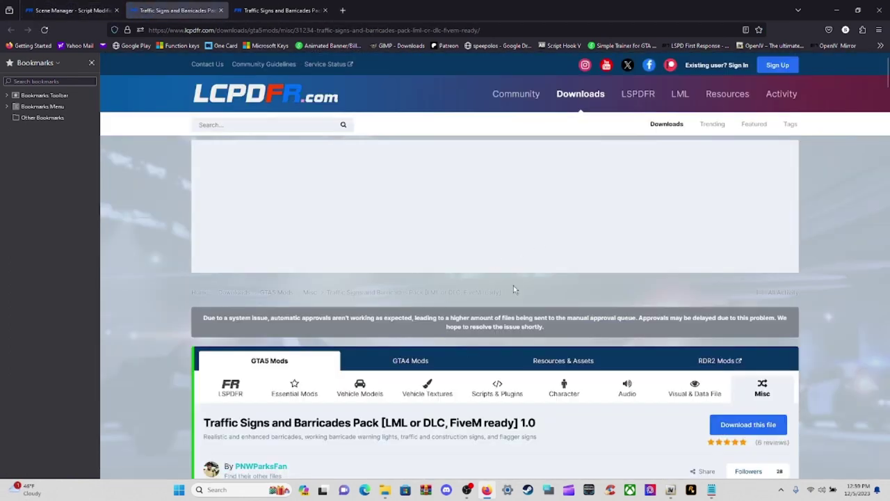
{"action": "scroll", "coordinate": [513, 272], "scroll_direction": "down", "scroll_amount": 2}
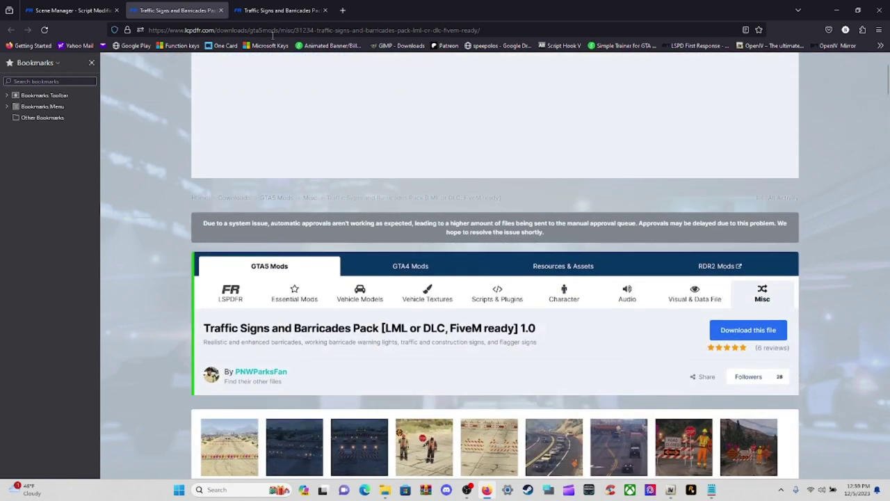
{"action": "left_click", "coordinate": [220, 10]}
Open the Scene Manager download list, check the main file SceneManagerV2.3.3.rar, and close the list without downloading.
{"action": "scroll", "coordinate": [392, 248], "scroll_direction": "up", "scroll_amount": 10}
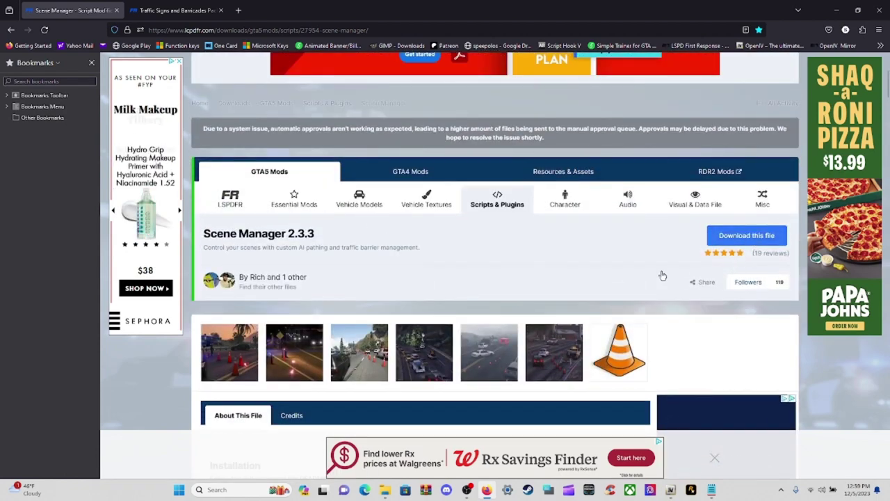
{"action": "left_click", "coordinate": [717, 238]}
{"action": "left_click", "coordinate": [726, 208]}
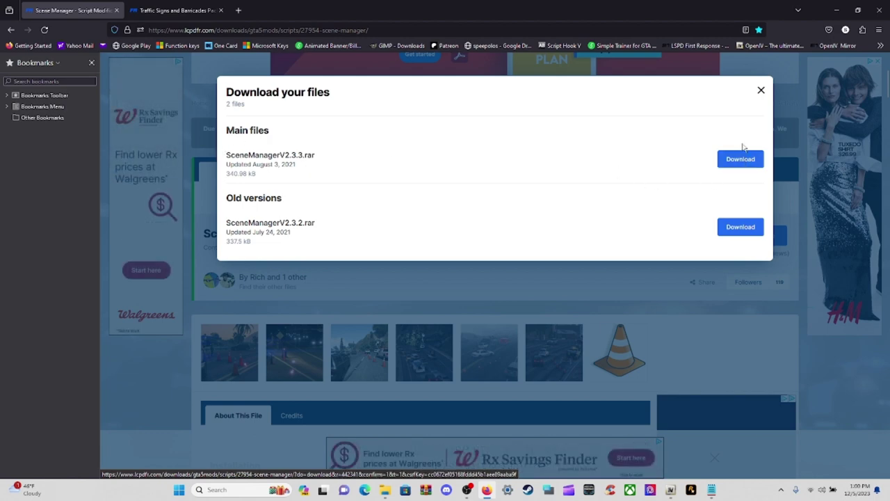
{"action": "left_click", "coordinate": [761, 93]}
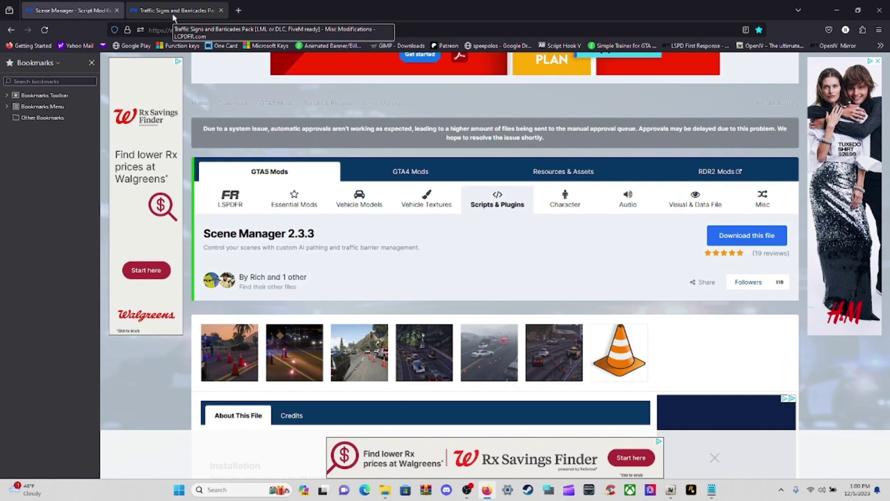
Recheck Scene Manager's recommended mod and review the Traffic Signs and Barricades Pack page's description, requirements and related mods.
{"action": "scroll", "coordinate": [403, 243], "scroll_direction": "down", "scroll_amount": 10}
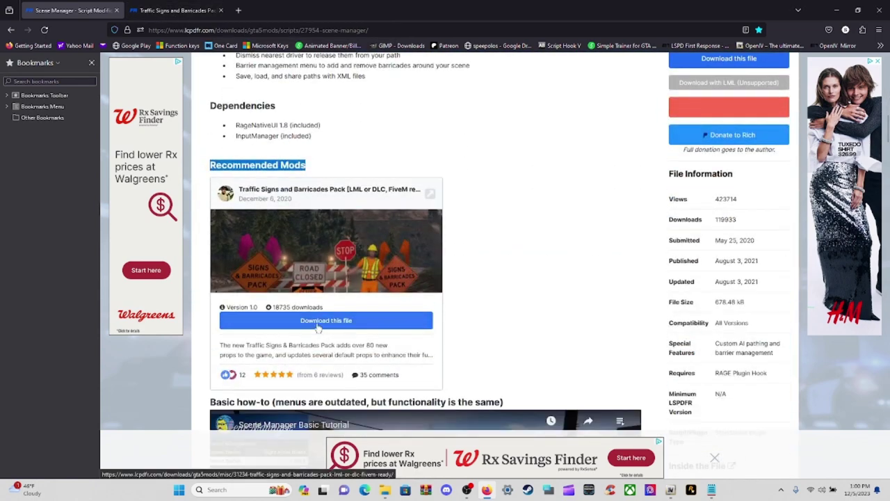
{"action": "scroll", "coordinate": [319, 332], "scroll_direction": "up", "scroll_amount": 10}
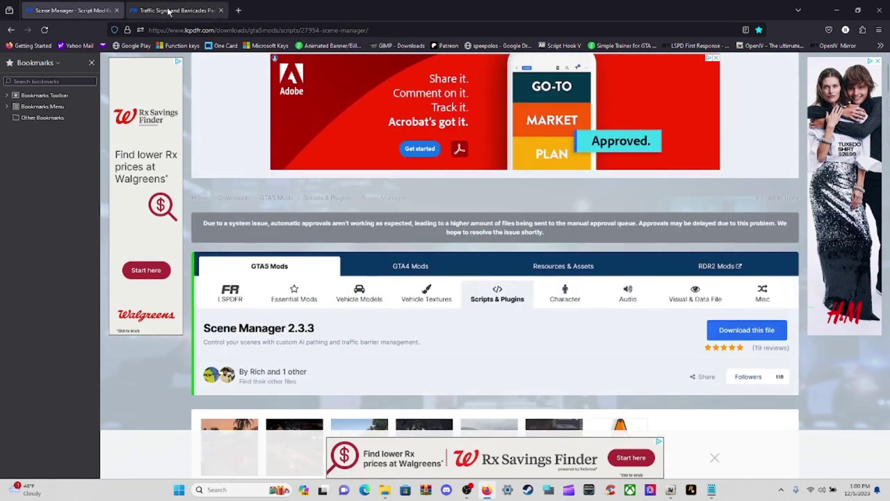
{"action": "left_click", "coordinate": [167, 11]}
{"action": "scroll", "coordinate": [387, 318], "scroll_direction": "down", "scroll_amount": 3}
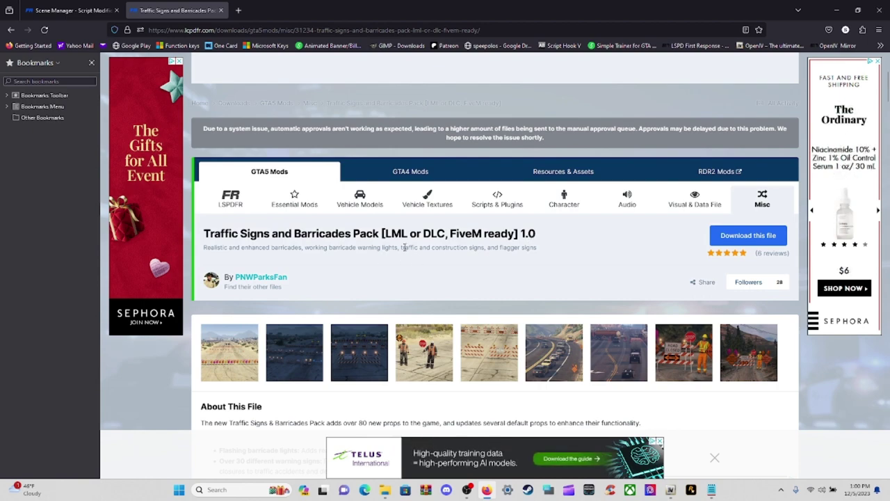
{"action": "scroll", "coordinate": [594, 259], "scroll_direction": "down", "scroll_amount": 6}
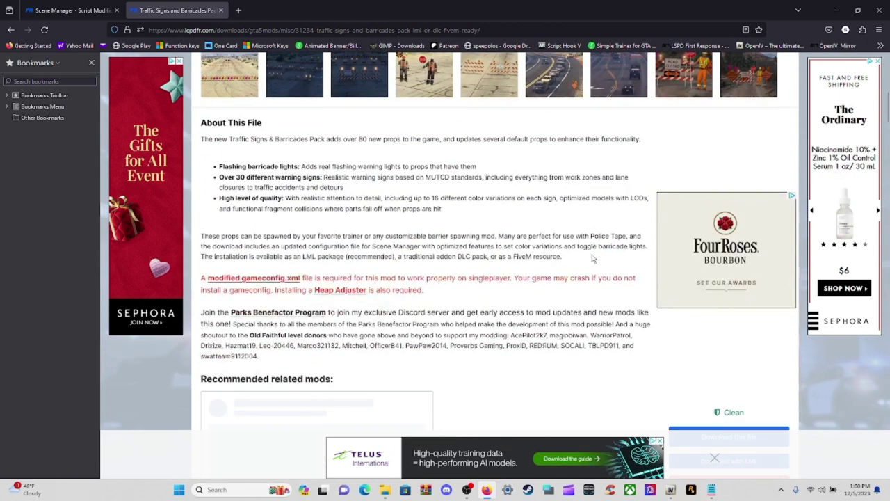
{"action": "scroll", "coordinate": [595, 268], "scroll_direction": "down", "scroll_amount": 2}
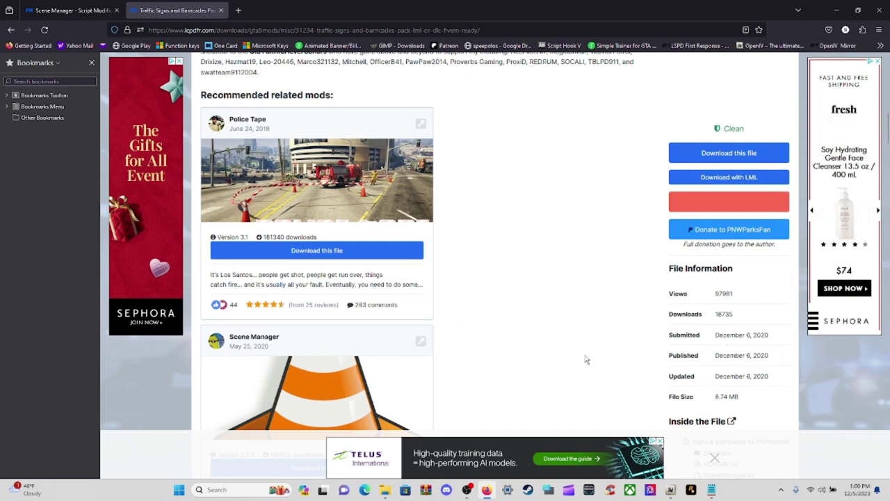
{"action": "scroll", "coordinate": [586, 360], "scroll_direction": "up", "scroll_amount": 7}
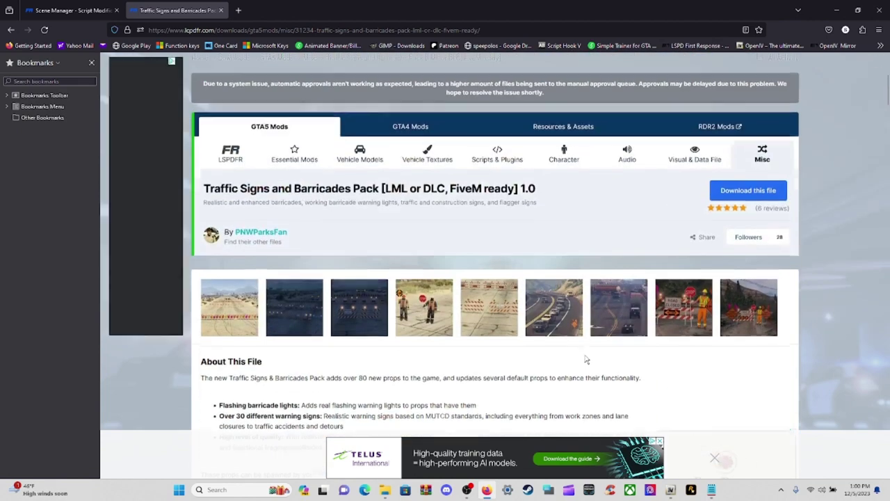
{"action": "scroll", "coordinate": [586, 360], "scroll_direction": "up", "scroll_amount": 2}
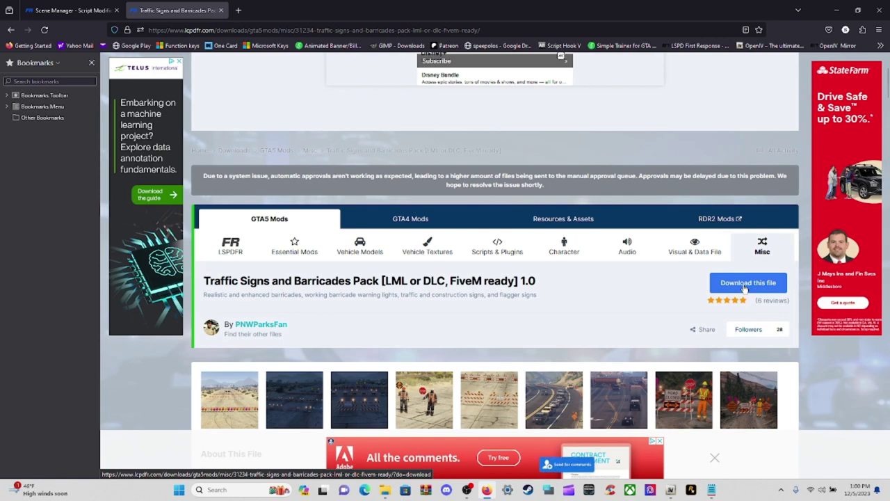
Download the DLC version of the Traffic Signs and Barricades Pack, v1.0, and close the browser.
{"action": "left_click", "coordinate": [745, 283]}
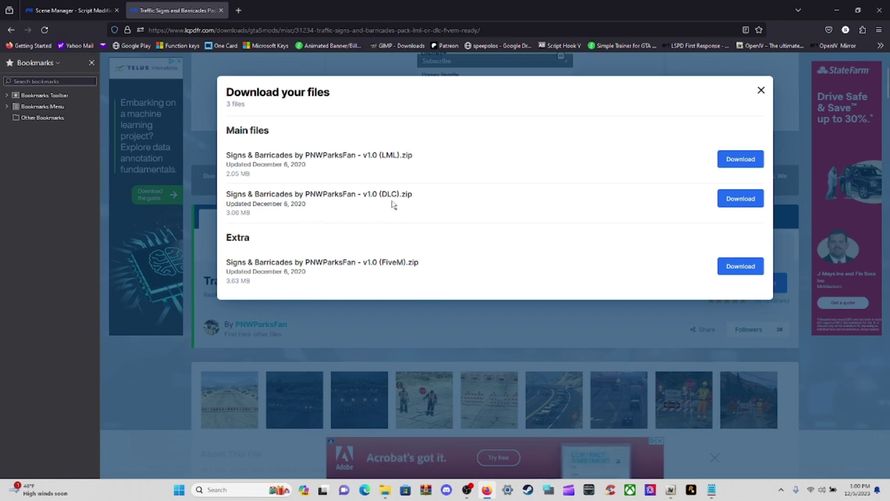
{"action": "left_click", "coordinate": [738, 200]}
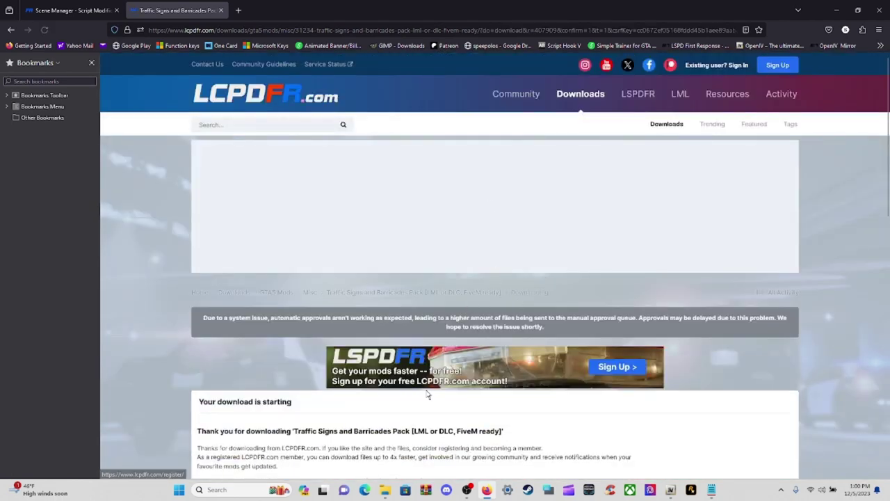
{"action": "scroll", "coordinate": [428, 341], "scroll_direction": "down", "scroll_amount": 2}
{"action": "scroll", "coordinate": [468, 308], "scroll_direction": "up", "scroll_amount": 2}
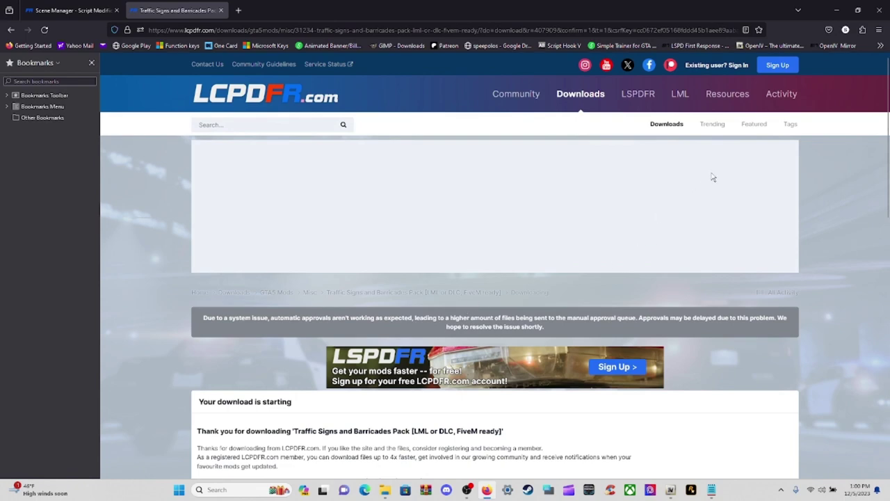
{"action": "left_click", "coordinate": [880, 11]}
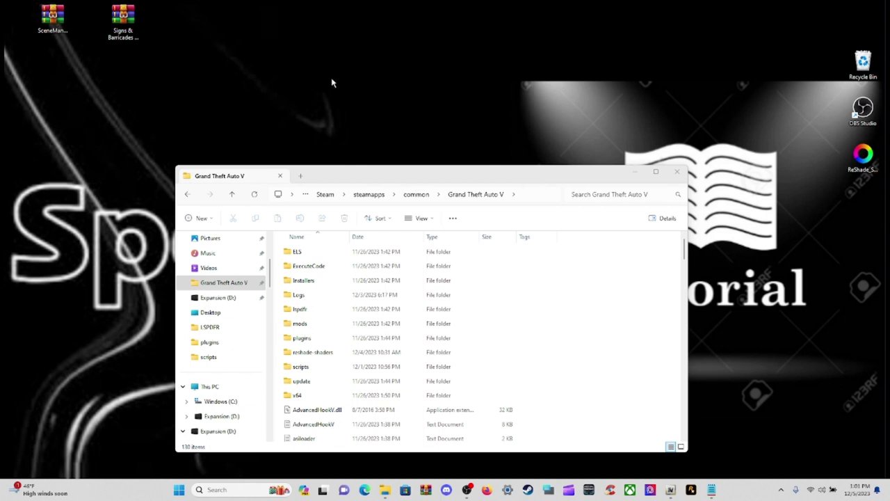
Open the SceneManagerV2.3.3 archive from the desktop, dismiss the license reminder, and go into its Grand Theft Auto V folder.
{"action": "left_click", "coordinate": [52, 23]}
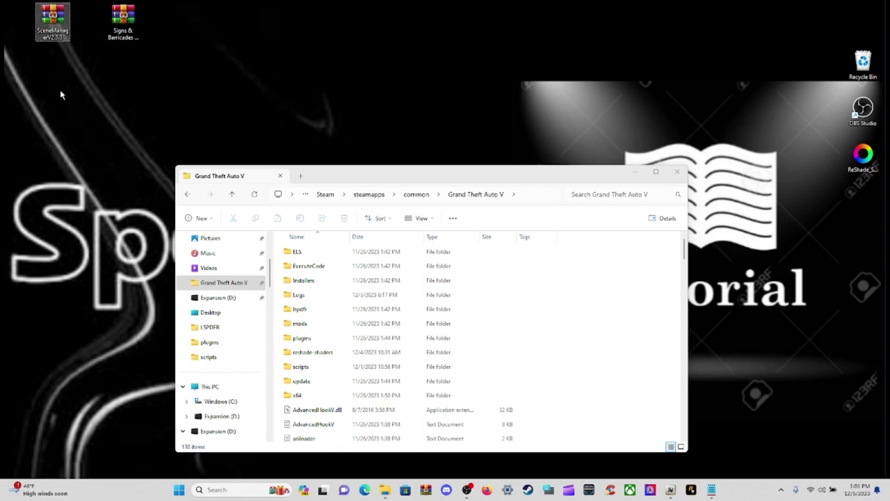
{"action": "double_click", "coordinate": [52, 23]}
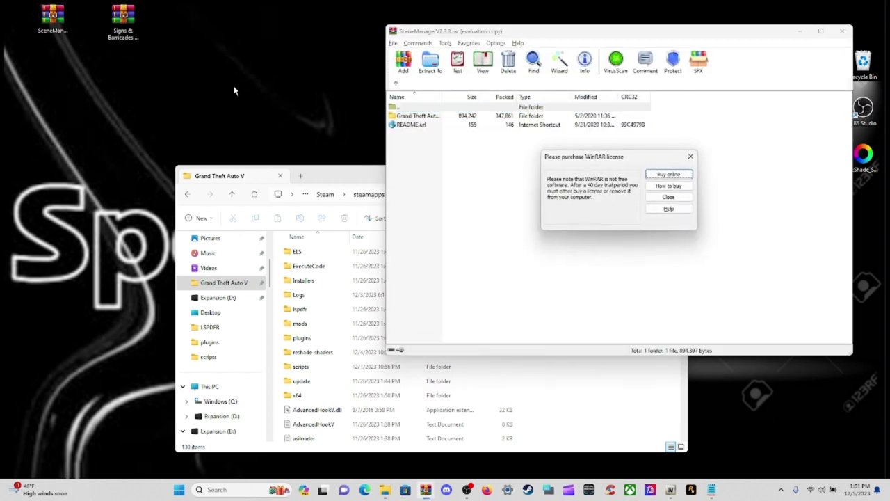
{"action": "left_click", "coordinate": [686, 199]}
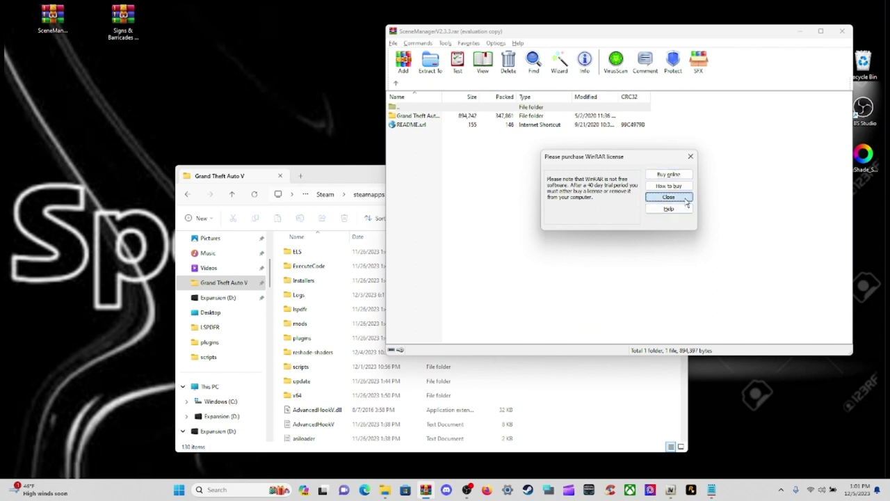
{"action": "left_click", "coordinate": [441, 116]}
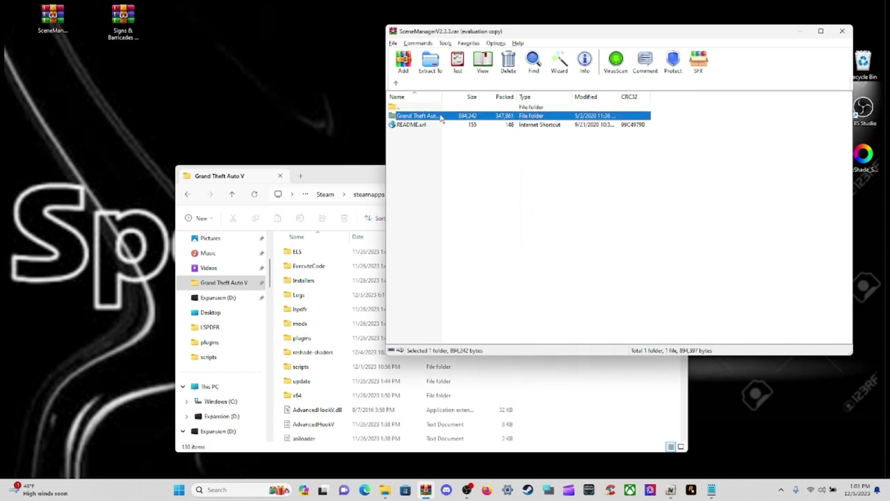
{"action": "double_click", "coordinate": [442, 117]}
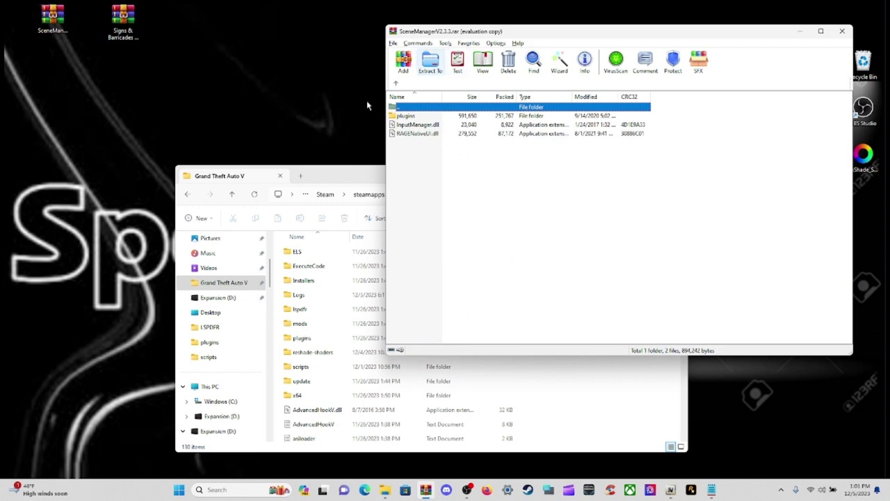
Arrange the Grand Theft Auto V folder window and the Scene Manager archive side by side.
{"action": "left_click", "coordinate": [341, 176]}
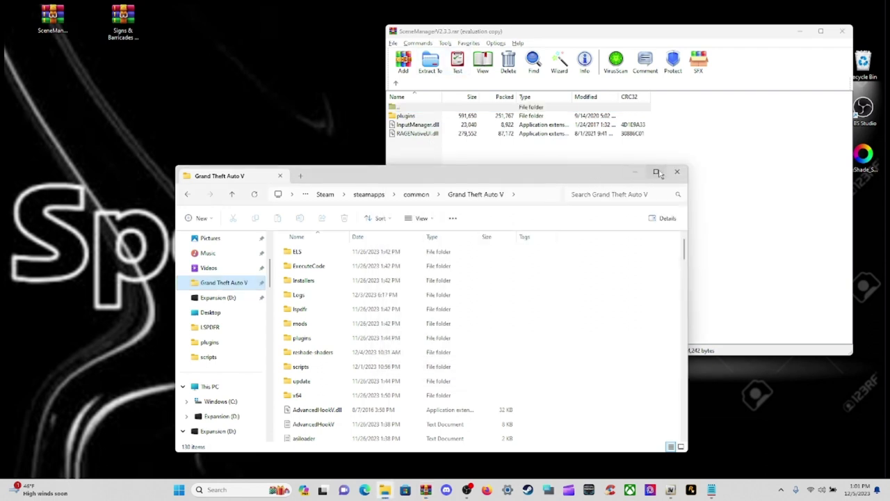
{"action": "mouse_move", "coordinate": [658, 172]}
{"action": "left_click", "coordinate": [591, 199]}
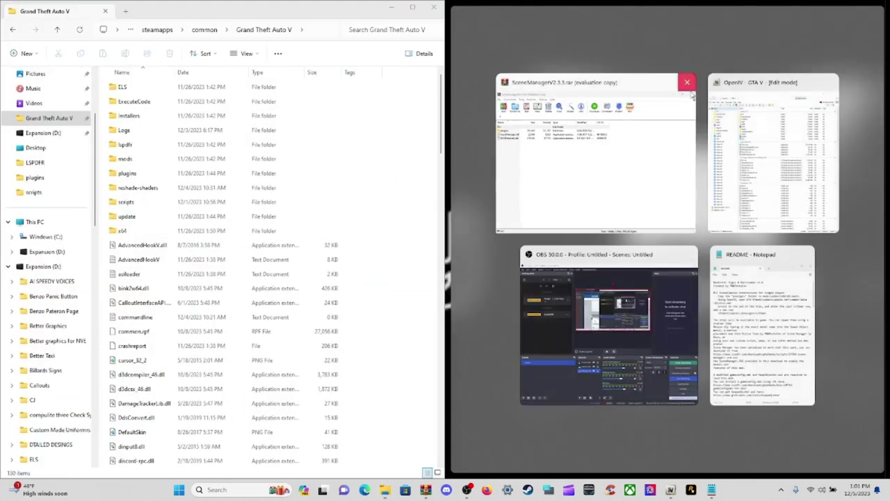
{"action": "left_click", "coordinate": [626, 89]}
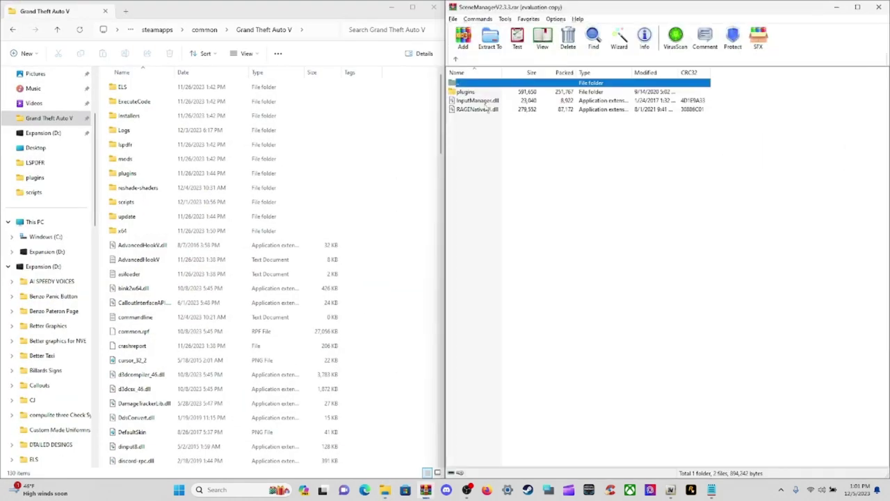
Extract the plugins folder from the Scene Manager archive into the Grand Theft Auto V folder, and clear both windows away.
{"action": "left_click", "coordinate": [476, 92]}
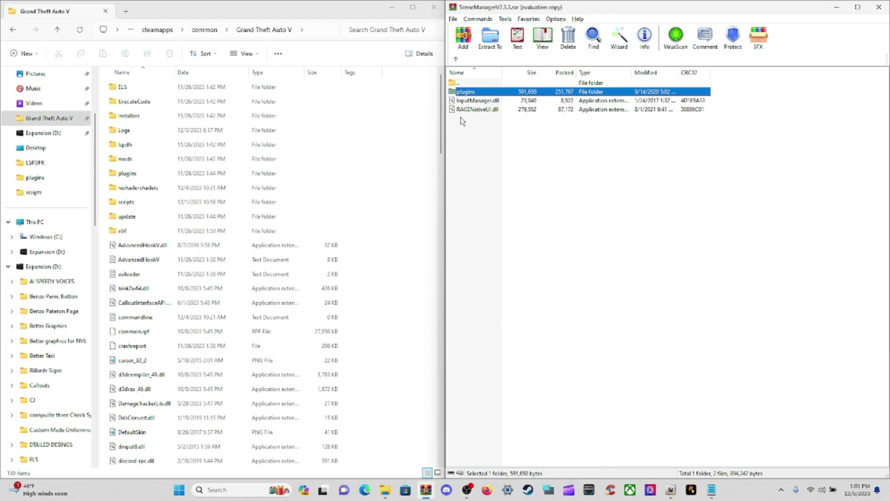
{"action": "left_click", "coordinate": [496, 109]}
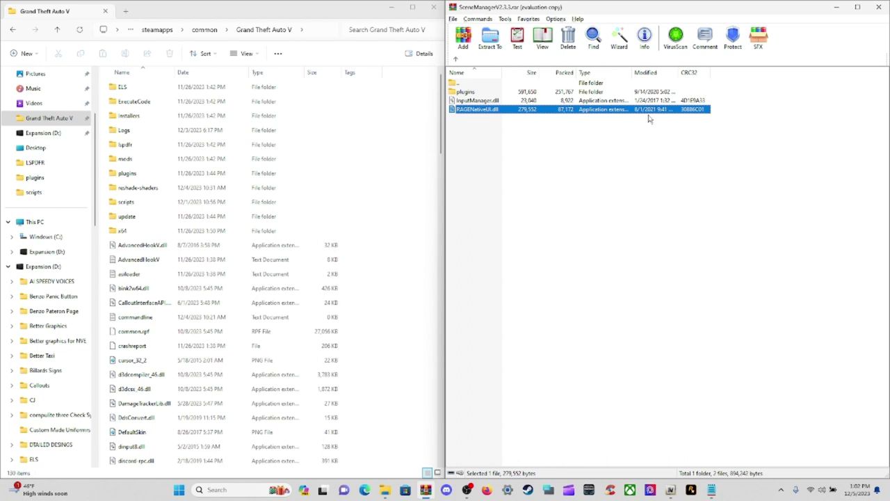
{"action": "left_click", "coordinate": [488, 93]}
{"action": "left_click_drag", "start_coordinate": [489, 94], "coordinate": [399, 367]}
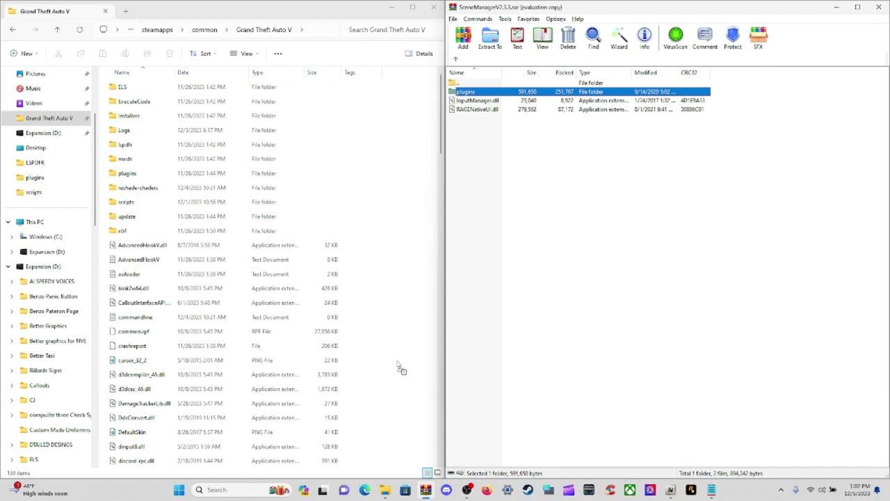
{"action": "left_click_drag", "start_coordinate": [397, 362], "coordinate": [396, 366]}
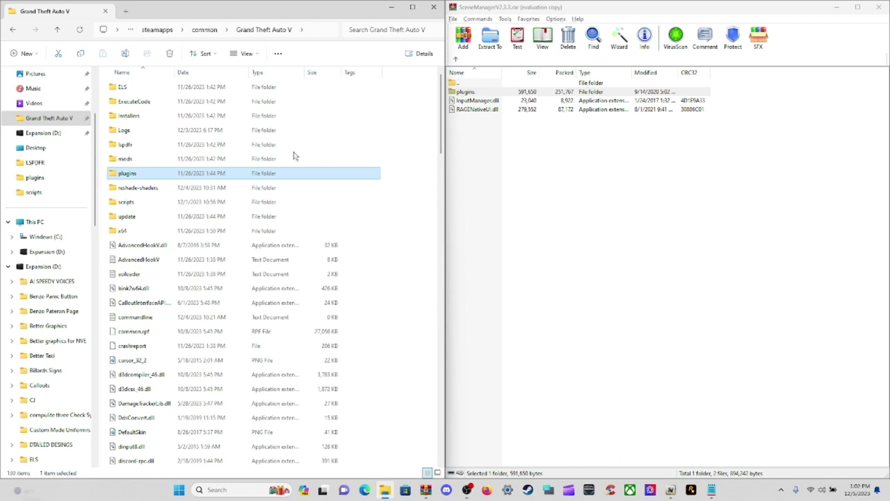
{"action": "left_click", "coordinate": [415, 216]}
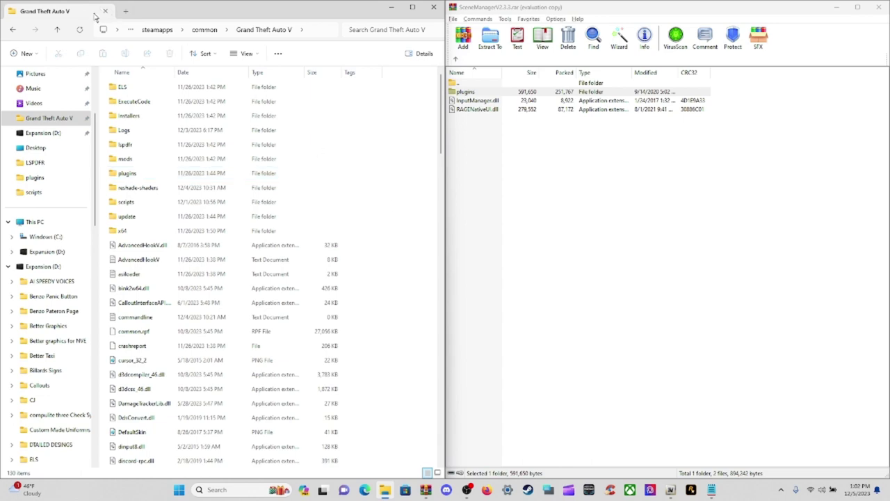
{"action": "left_click", "coordinate": [389, 7]}
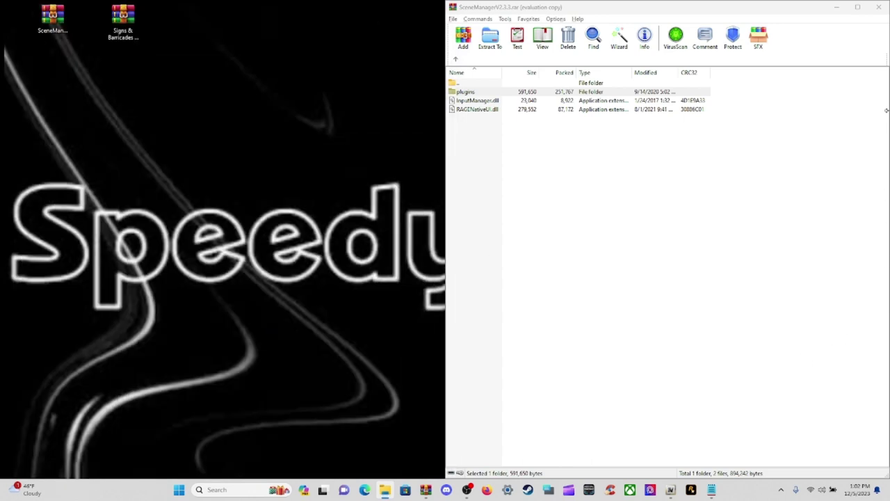
{"action": "left_click", "coordinate": [880, 8]}
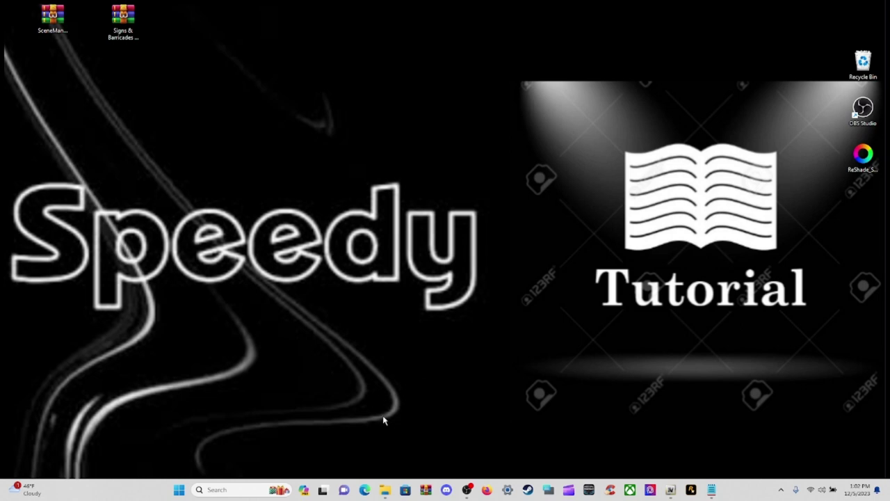
Open the Signs & Barricades v1.0 (DLC) archive from the desktop and dismiss the trial notification.
{"action": "left_click", "coordinate": [134, 23]}
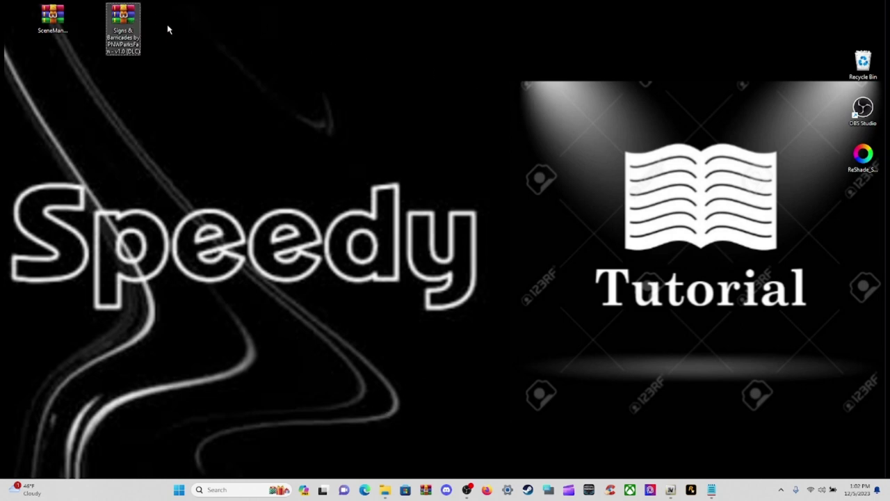
{"action": "double_click", "coordinate": [123, 20]}
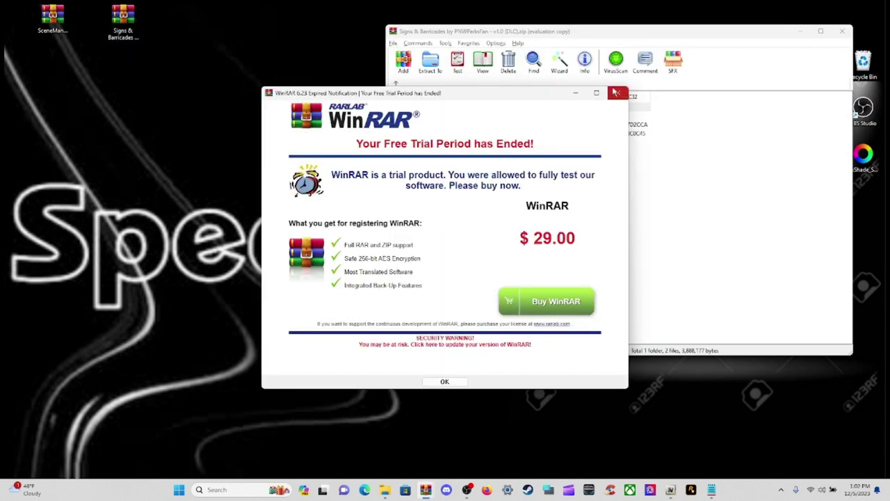
{"action": "left_click", "coordinate": [618, 93]}
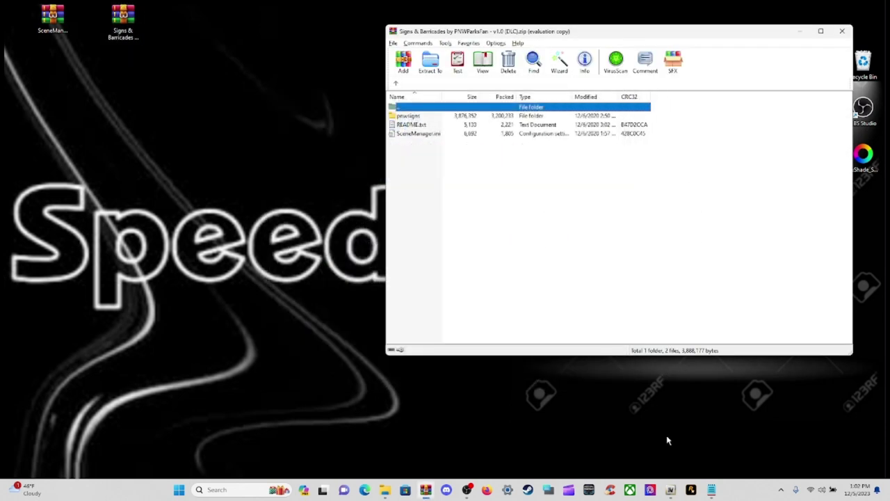
Switch to OpenIV and tile its window with the Signs & Barricades archive and the README installation instructions in Notepad.
{"action": "left_click", "coordinate": [676, 494]}
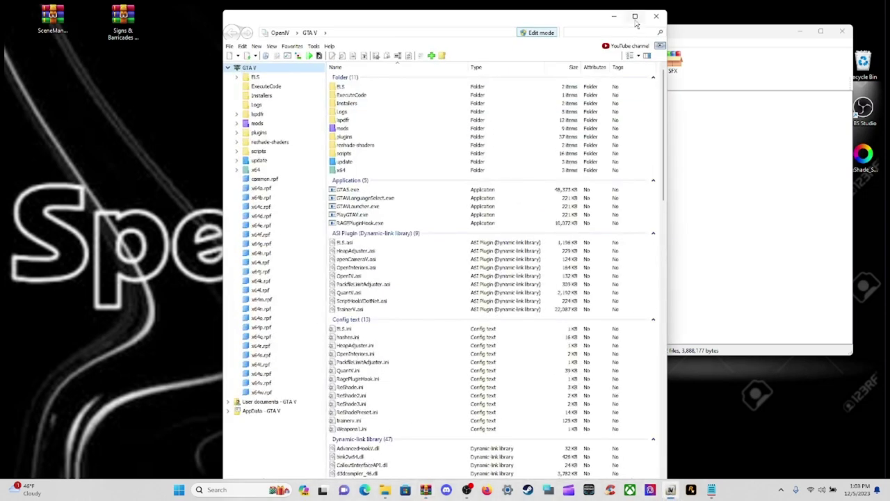
{"action": "mouse_move", "coordinate": [635, 21]}
{"action": "left_click", "coordinate": [620, 76]}
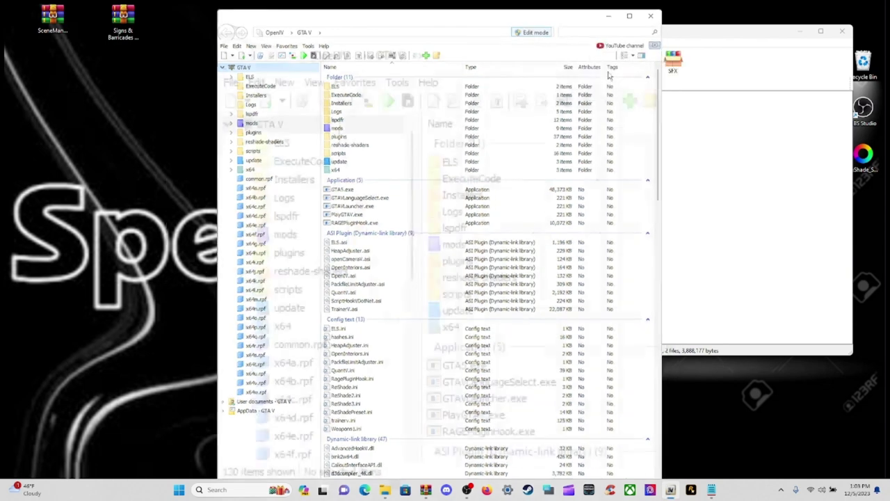
{"action": "left_click", "coordinate": [584, 28]}
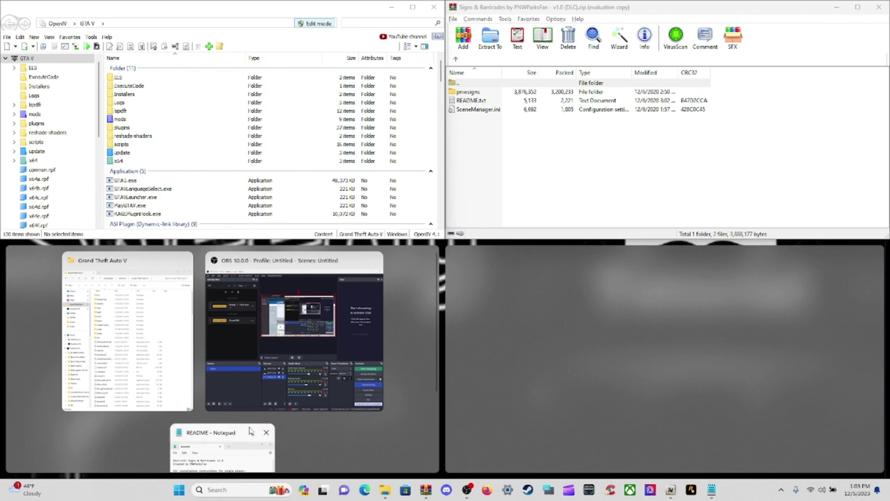
{"action": "left_click", "coordinate": [225, 436]}
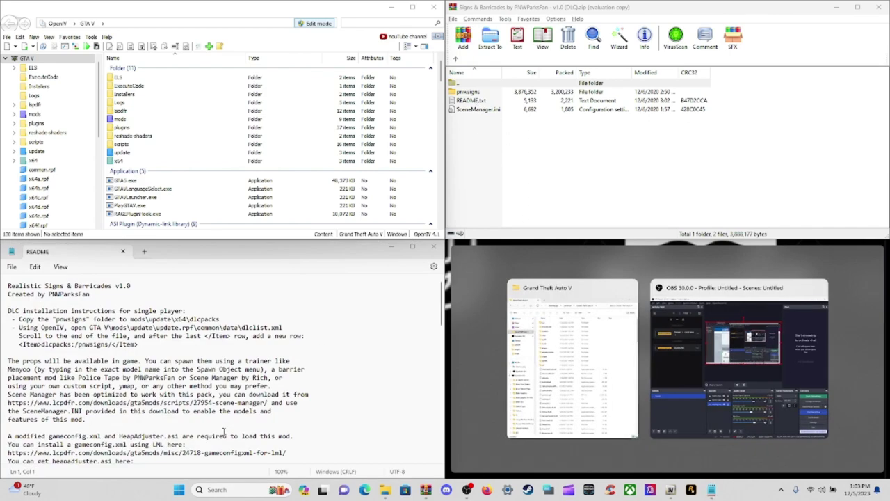
{"action": "left_click", "coordinate": [278, 343]}
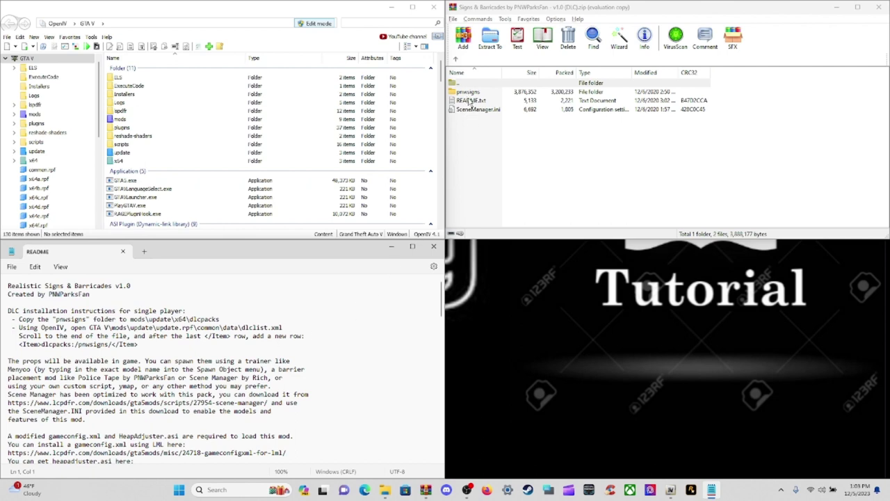
Try to extract SceneManager.ini from the Signs & Barricades archive to the desktop.
{"action": "left_click", "coordinate": [526, 6]}
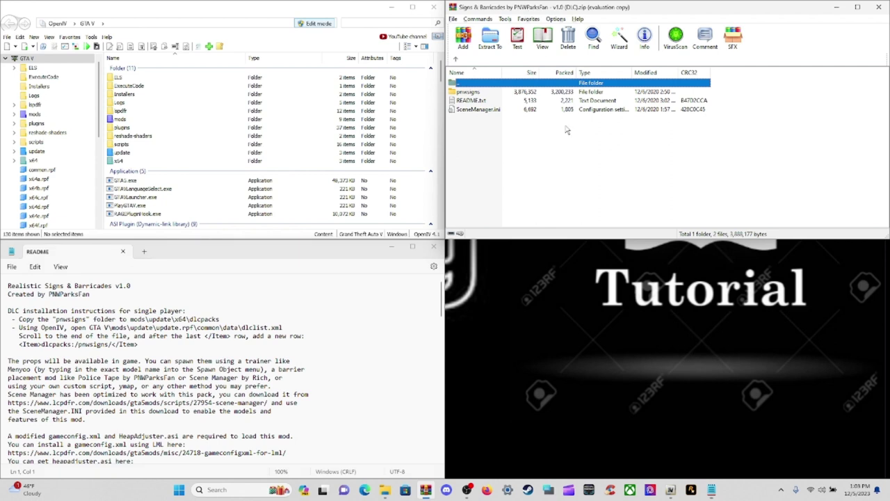
{"action": "left_click", "coordinate": [472, 112]}
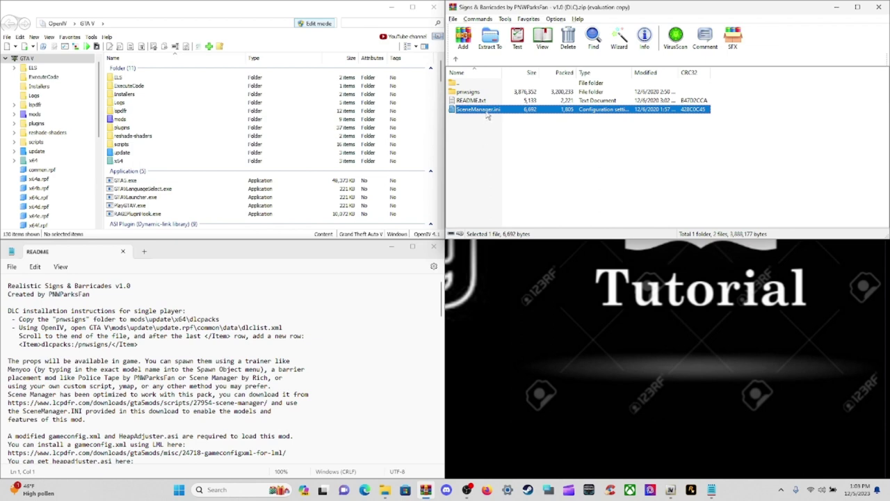
{"action": "left_click_drag", "start_coordinate": [488, 116], "coordinate": [674, 396]}
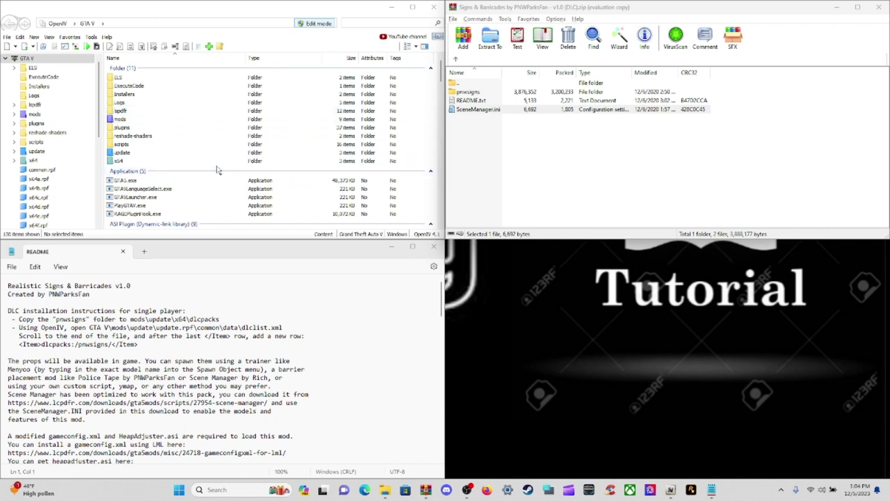
In OpenIV, open the dlcpacks folder under mods, update, x64.
{"action": "double_click", "coordinate": [175, 122]}
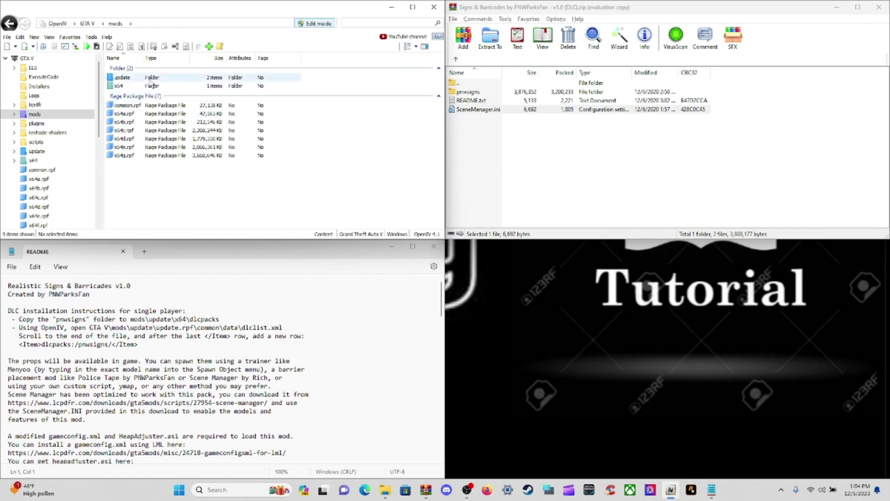
{"action": "double_click", "coordinate": [151, 79]}
{"action": "double_click", "coordinate": [118, 77]}
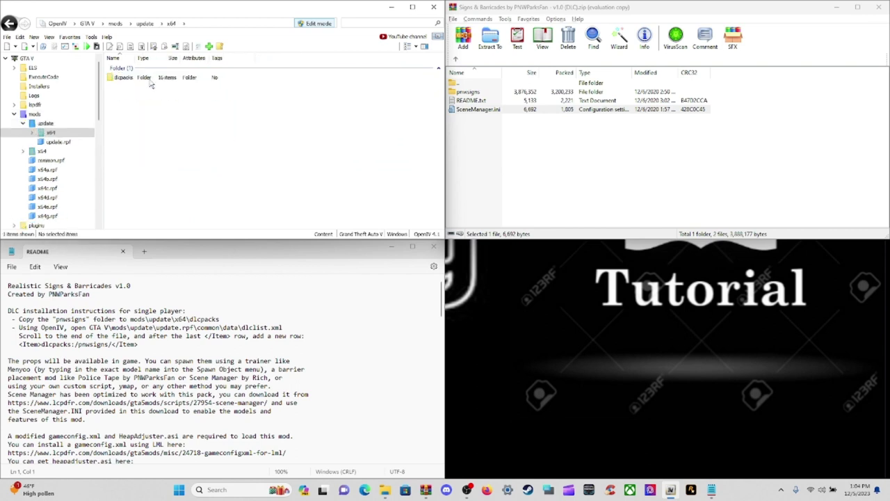
{"action": "double_click", "coordinate": [149, 80]}
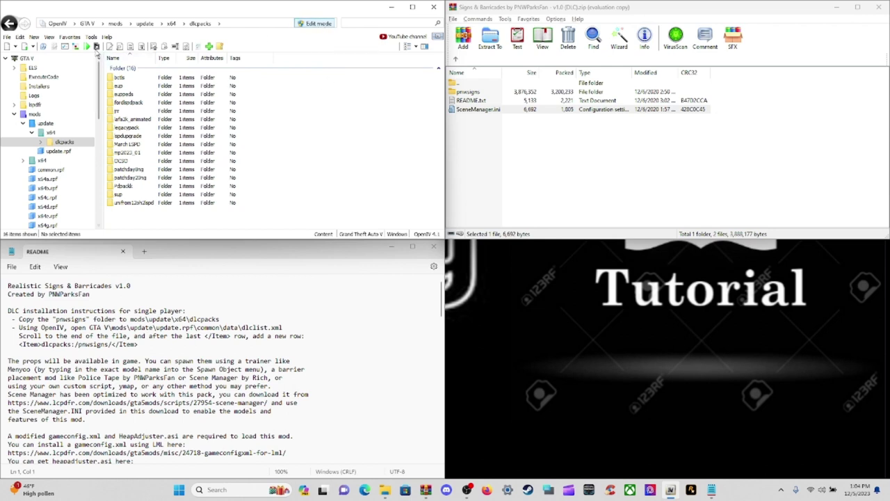
Set OpenIV's default work mode to Edit in the general options and close the options dialog.
{"action": "left_click", "coordinate": [91, 37]}
{"action": "left_click", "coordinate": [94, 49]}
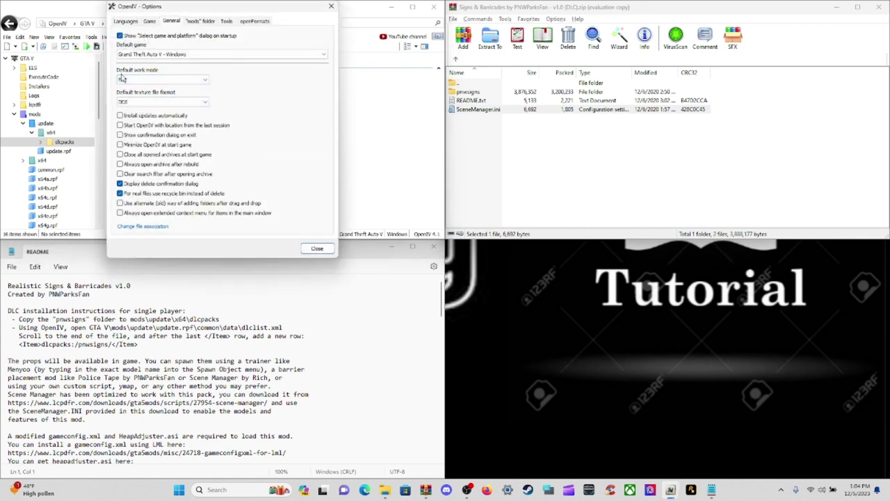
{"action": "left_click", "coordinate": [186, 80]}
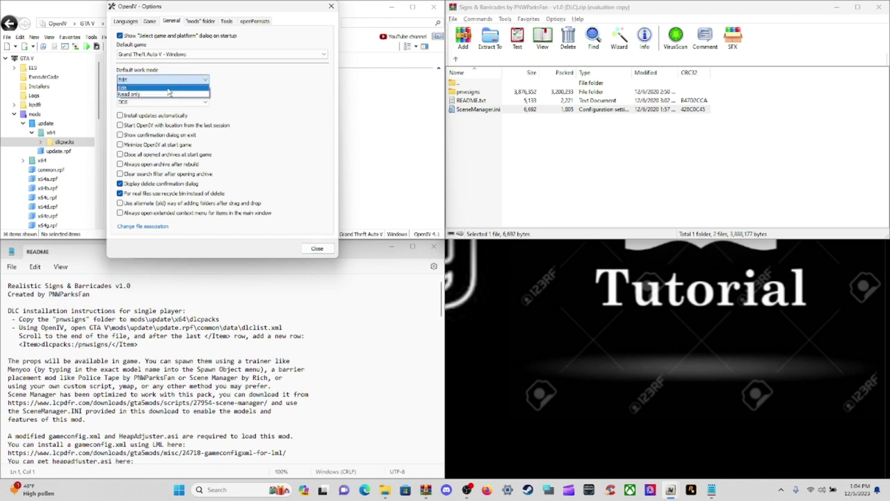
{"action": "left_click", "coordinate": [168, 88]}
{"action": "left_click", "coordinate": [316, 249]}
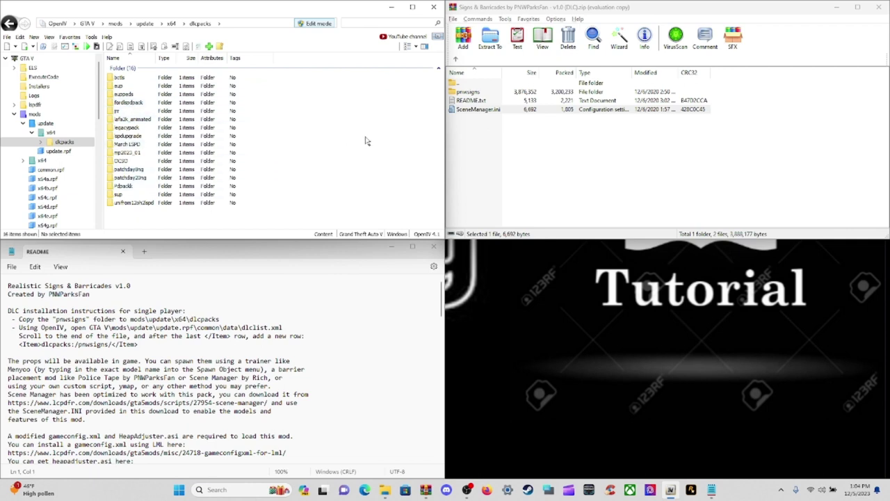
Copy the pnwsigns folder from the Signs & Barricades archive into OpenIV's open dlcpacks folder.
{"action": "left_click", "coordinate": [490, 92]}
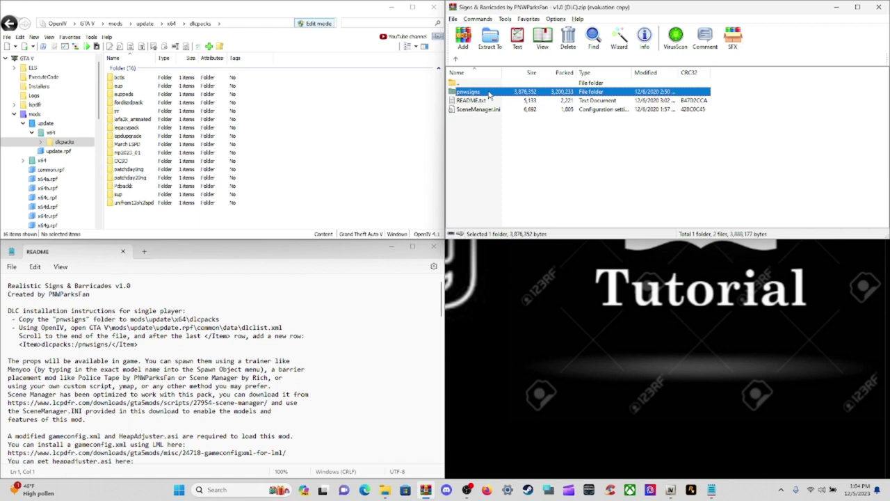
{"action": "left_click_drag", "start_coordinate": [490, 94], "coordinate": [376, 155]}
{"action": "left_click_drag", "start_coordinate": [375, 155], "coordinate": [373, 150]}
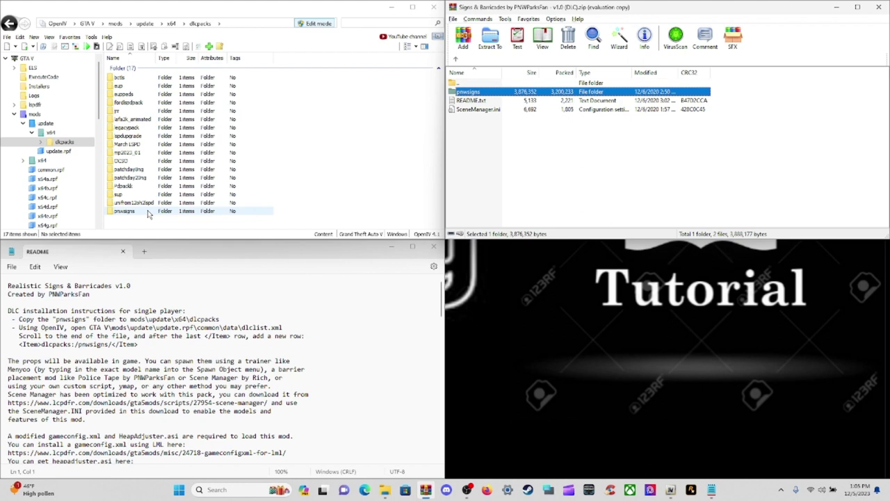
{"action": "left_click", "coordinate": [352, 156]}
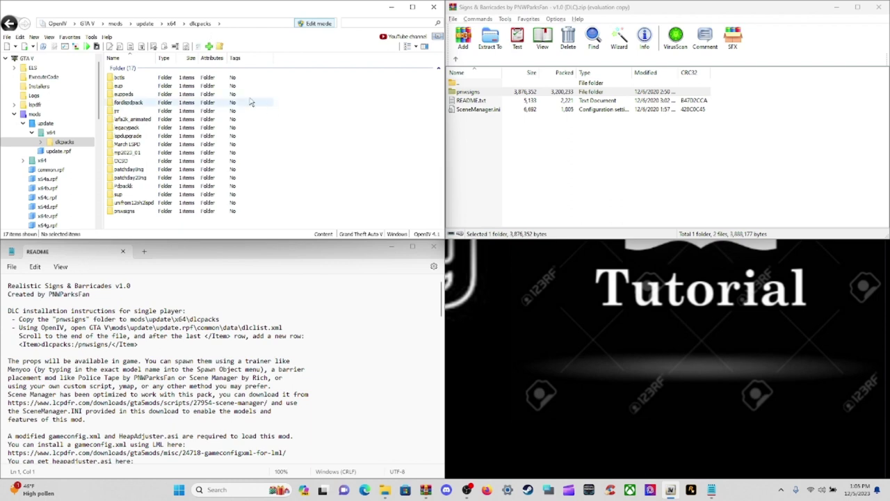
{"action": "left_click", "coordinate": [68, 37]}
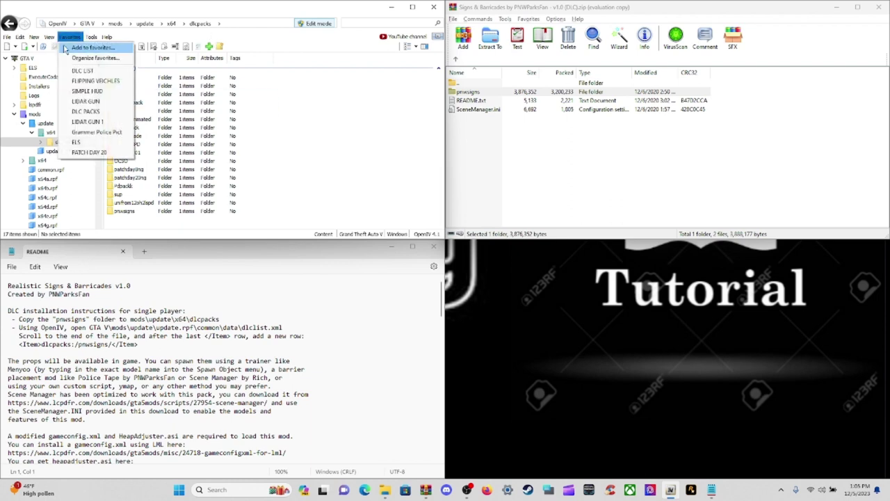
{"action": "left_click", "coordinate": [78, 46]}
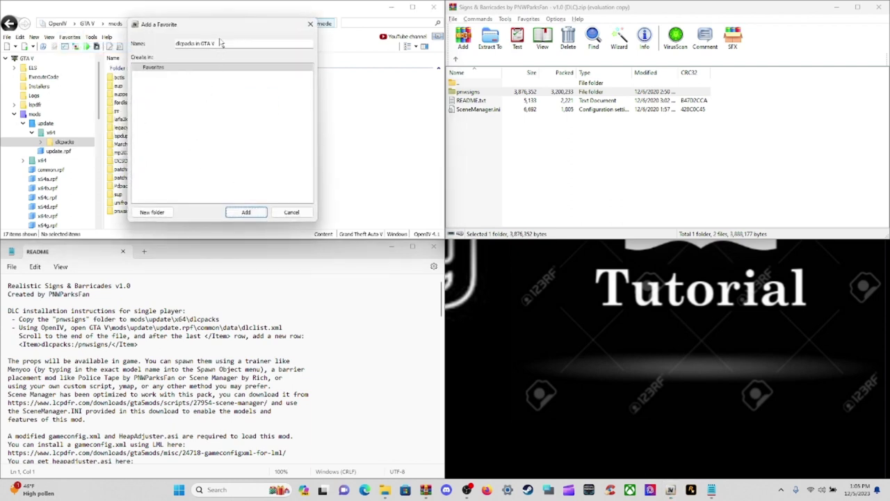
{"action": "left_click", "coordinate": [290, 212]}
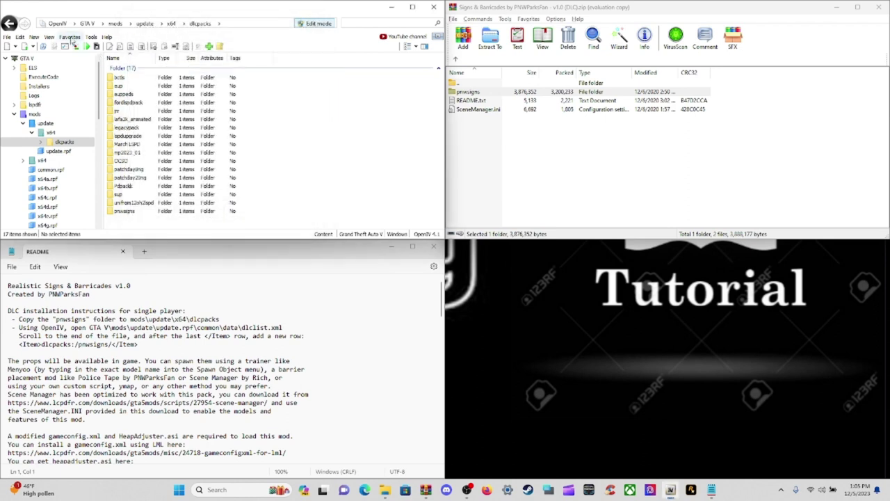
{"action": "left_click", "coordinate": [69, 37]}
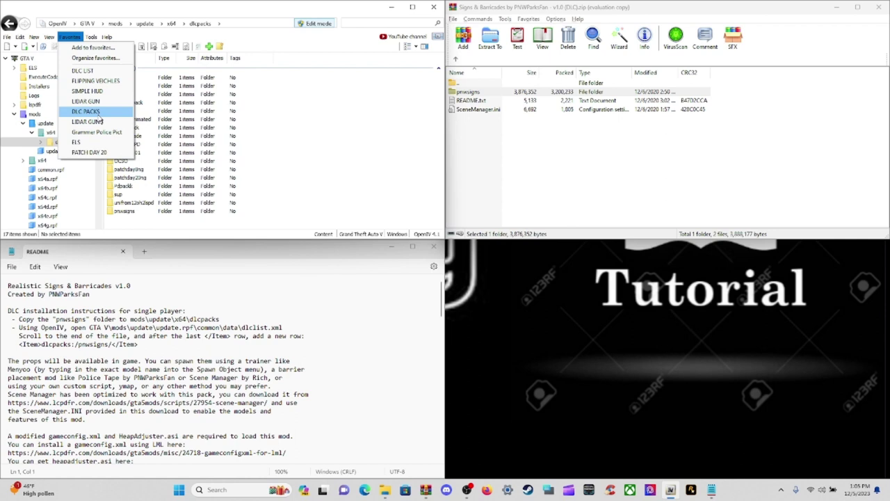
{"action": "left_click", "coordinate": [308, 143]}
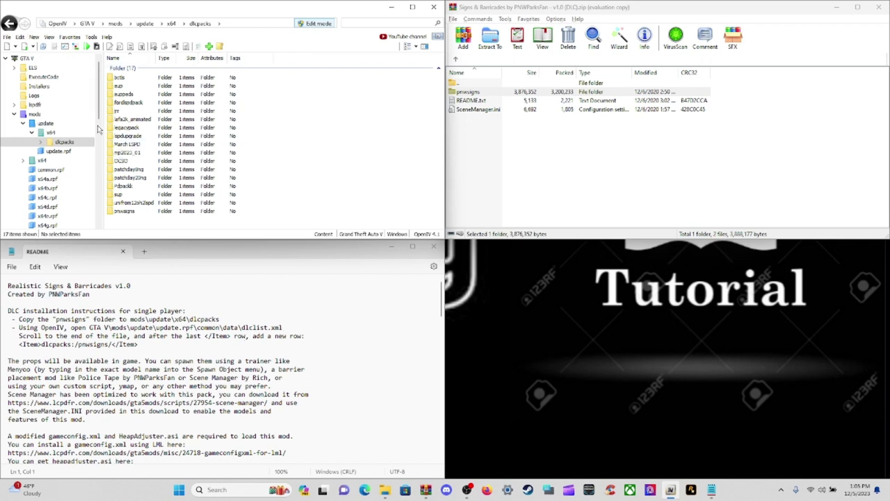
{"action": "left_click", "coordinate": [7, 37]}
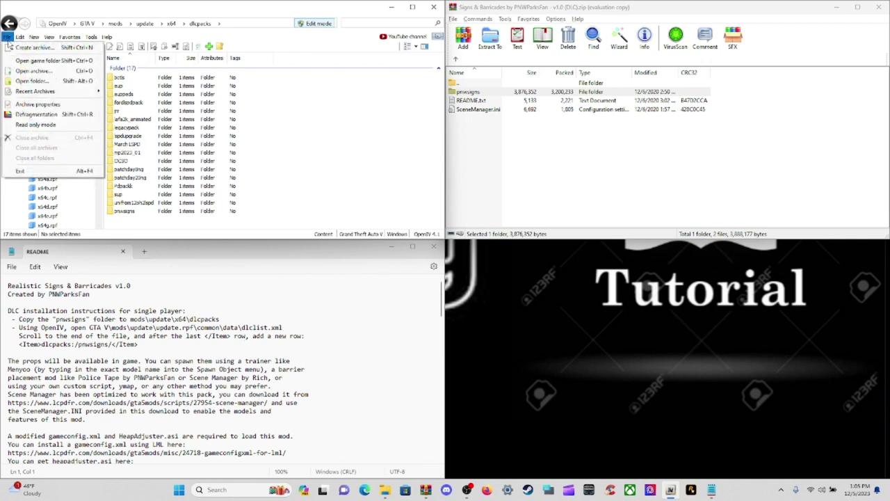
{"action": "key", "text": "Escape"}
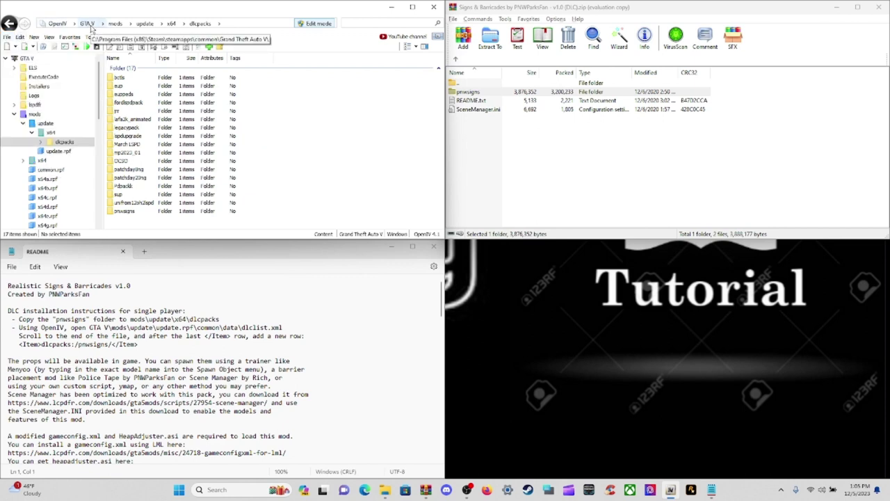
Return to the GTA V root and open the data folder under mods, update, update.rpf, common.
{"action": "left_click", "coordinate": [87, 23]}
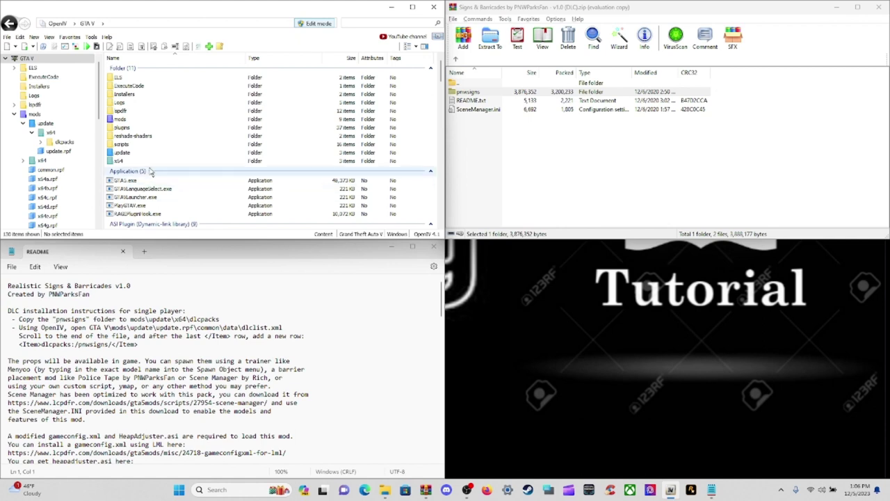
{"action": "double_click", "coordinate": [151, 119]}
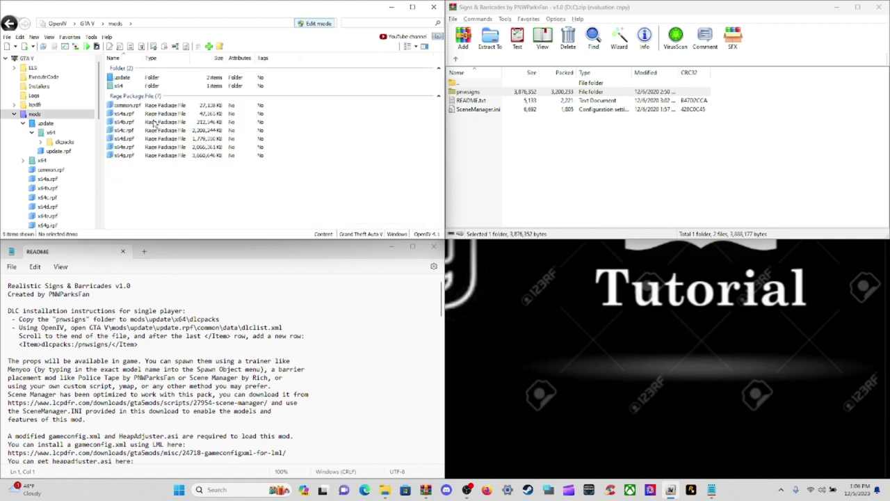
{"action": "left_click", "coordinate": [152, 78]}
{"action": "double_click", "coordinate": [151, 78]}
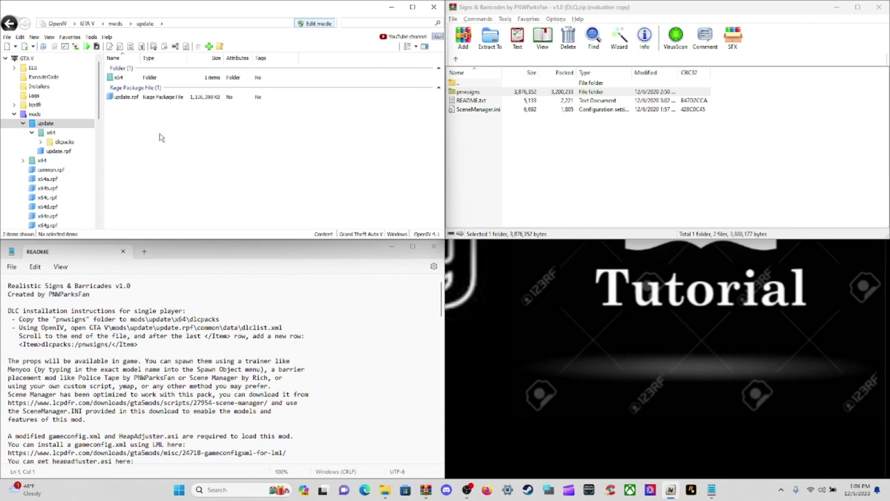
{"action": "double_click", "coordinate": [146, 98]}
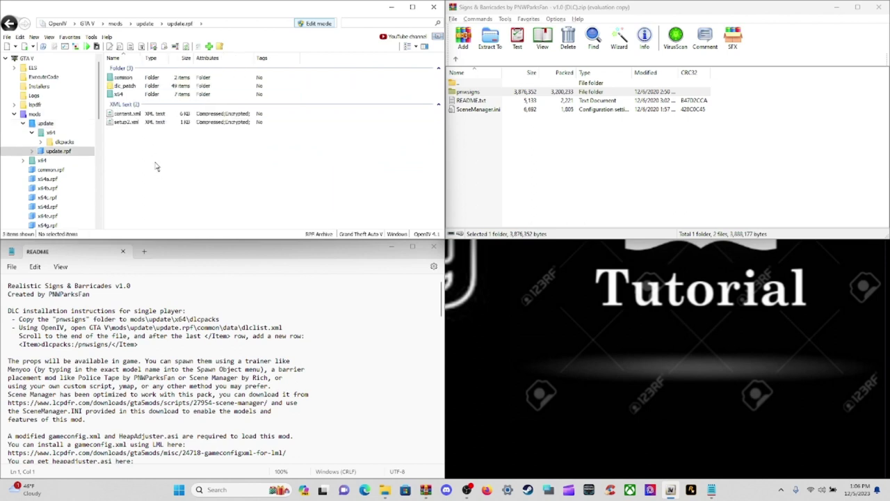
{"action": "left_click", "coordinate": [141, 78]}
{"action": "double_click", "coordinate": [141, 78]}
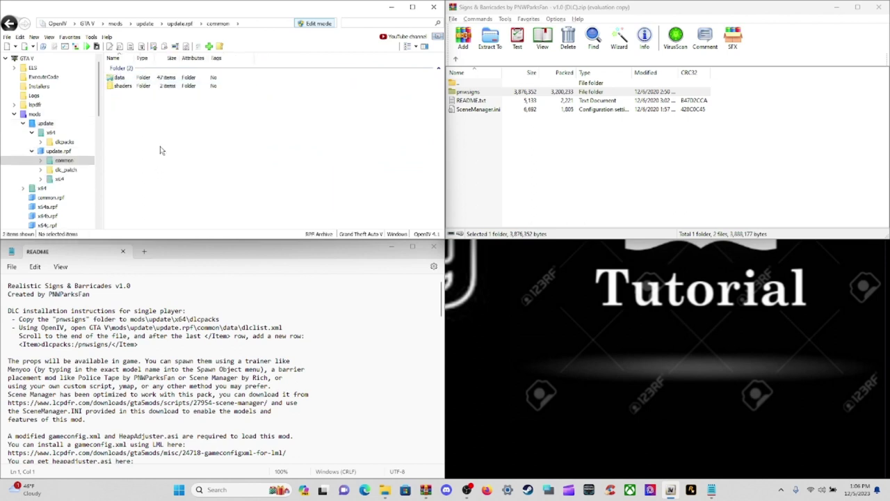
{"action": "double_click", "coordinate": [137, 78]}
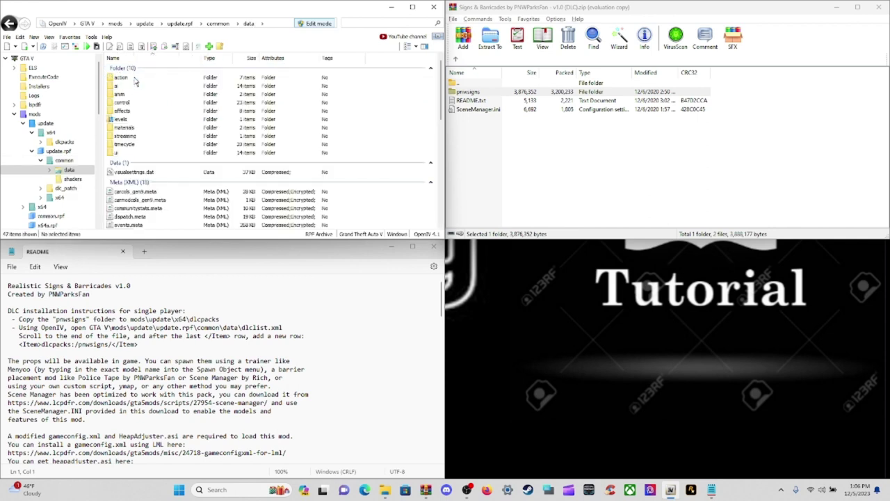
Find dlclist.xml among the XML files in the data folder and open it for editing.
{"action": "scroll", "coordinate": [205, 160], "scroll_direction": "down", "scroll_amount": 3}
{"action": "scroll", "coordinate": [205, 160], "scroll_direction": "down", "scroll_amount": 8}
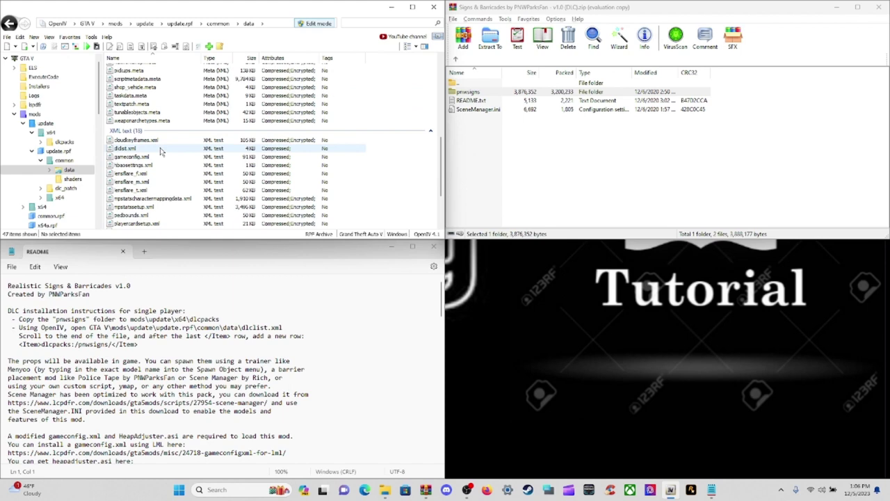
{"action": "left_click", "coordinate": [160, 150]}
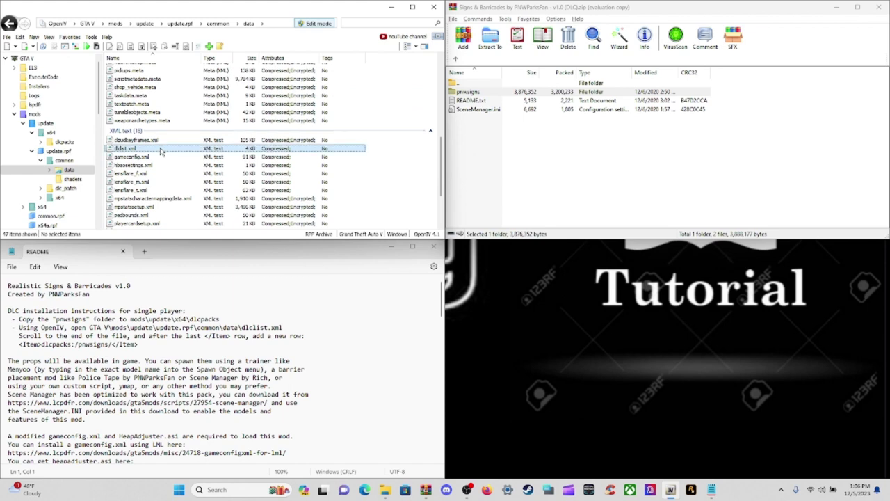
{"action": "right_click", "coordinate": [161, 150]}
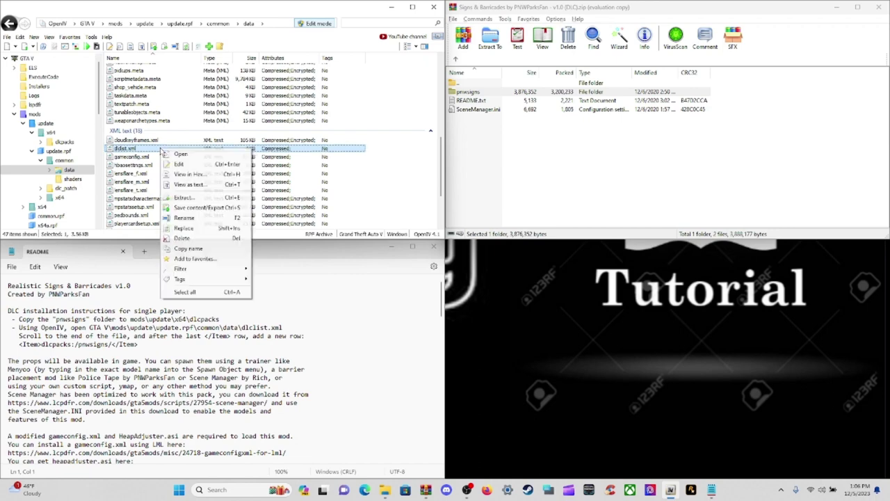
{"action": "left_click", "coordinate": [177, 164]}
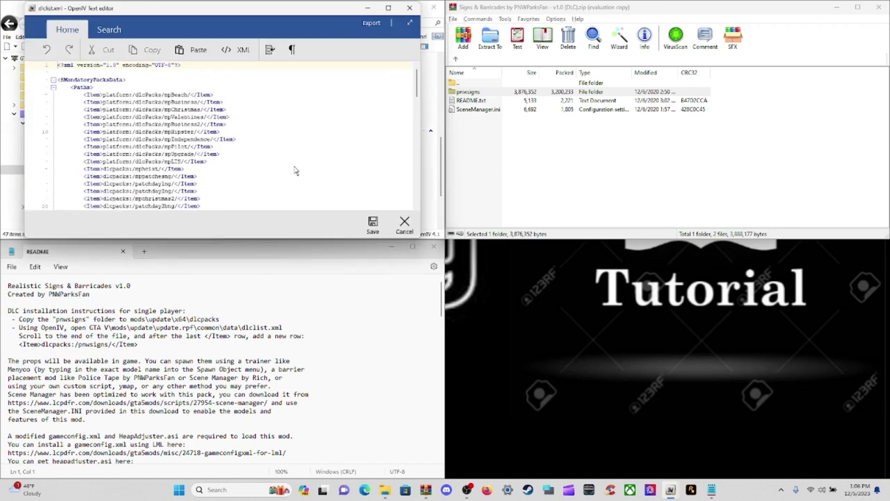
Delete the existing dlcpacks:/pnwsigns/ item line at the end of dlclist.xml and save the file.
{"action": "scroll", "coordinate": [309, 132], "scroll_direction": "down", "scroll_amount": 12}
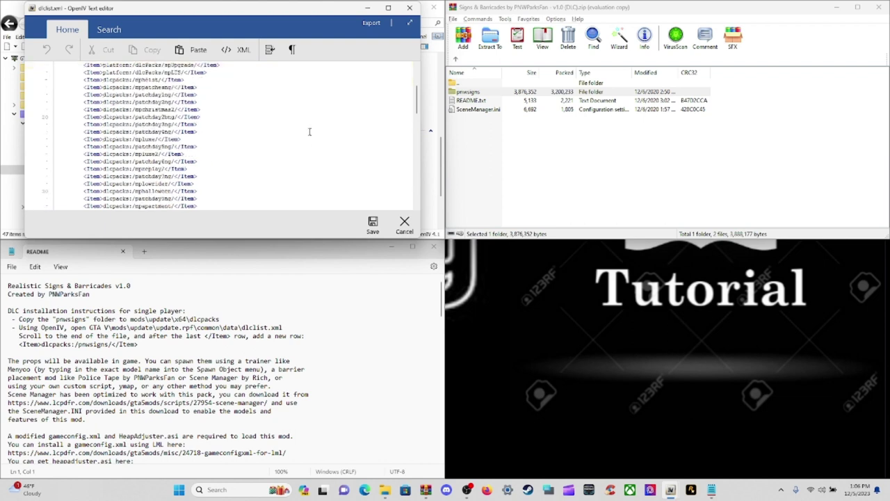
{"action": "scroll", "coordinate": [310, 131], "scroll_direction": "down", "scroll_amount": 13}
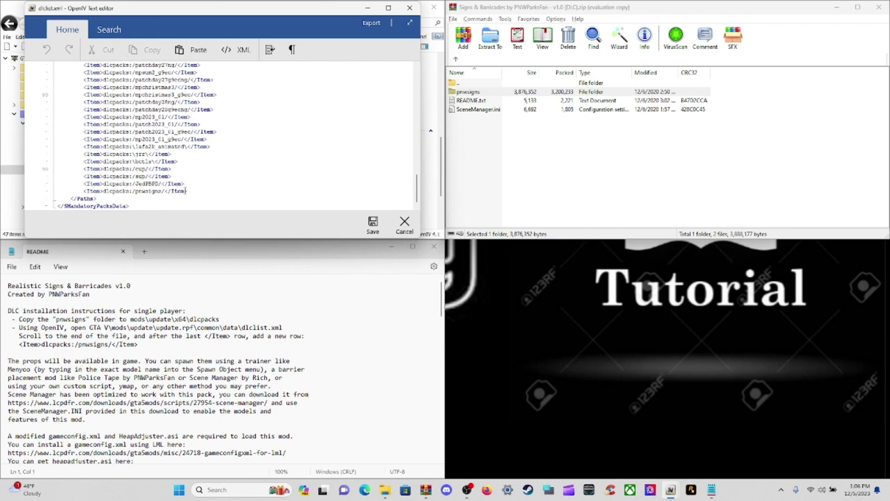
{"action": "left_click_drag", "start_coordinate": [187, 191], "coordinate": [84, 192]}
{"action": "key", "text": "BackSpace"}
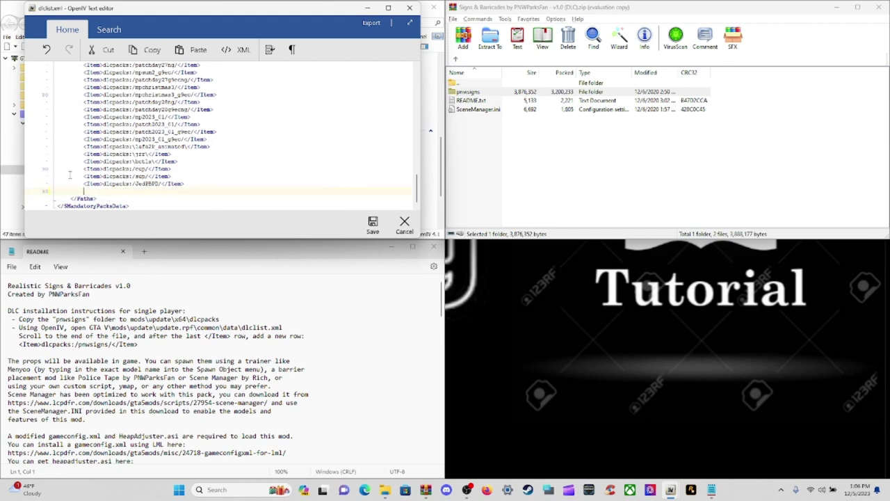
{"action": "key", "text": "BackSpace"}
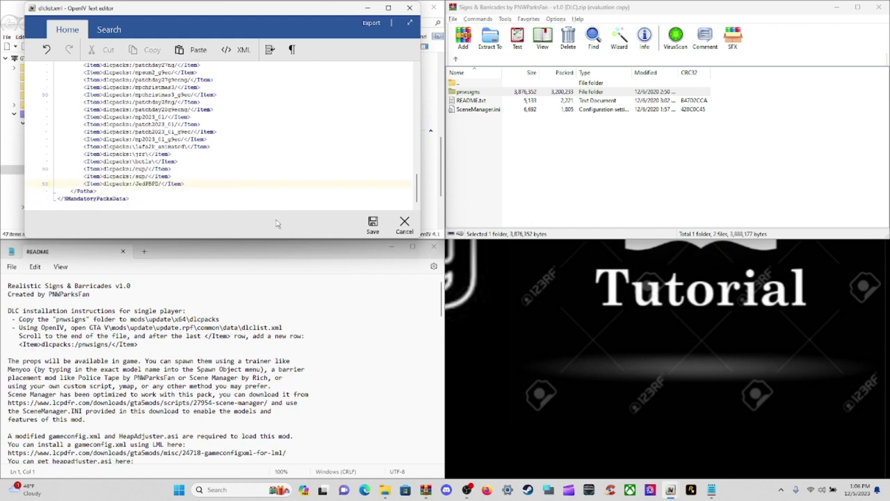
{"action": "left_click", "coordinate": [373, 223]}
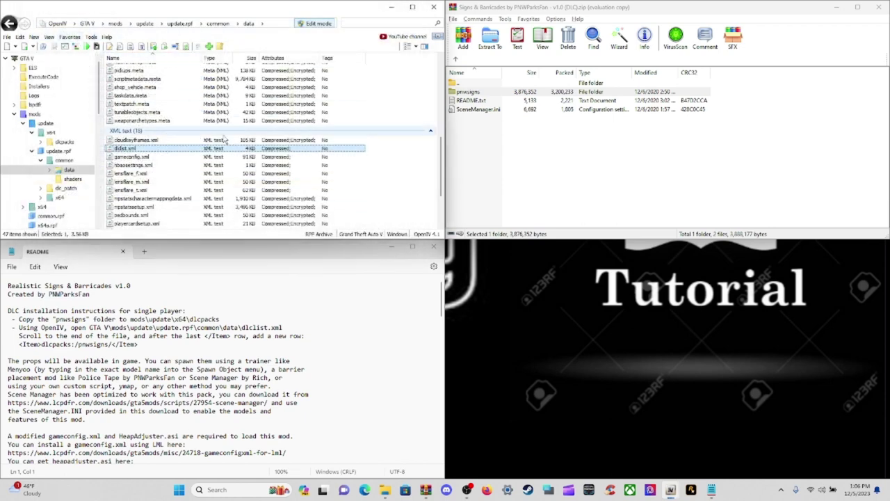
Reopen dlclist.xml for editing and insert an empty line after the last Item row.
{"action": "right_click", "coordinate": [167, 150]}
{"action": "left_click", "coordinate": [179, 168]}
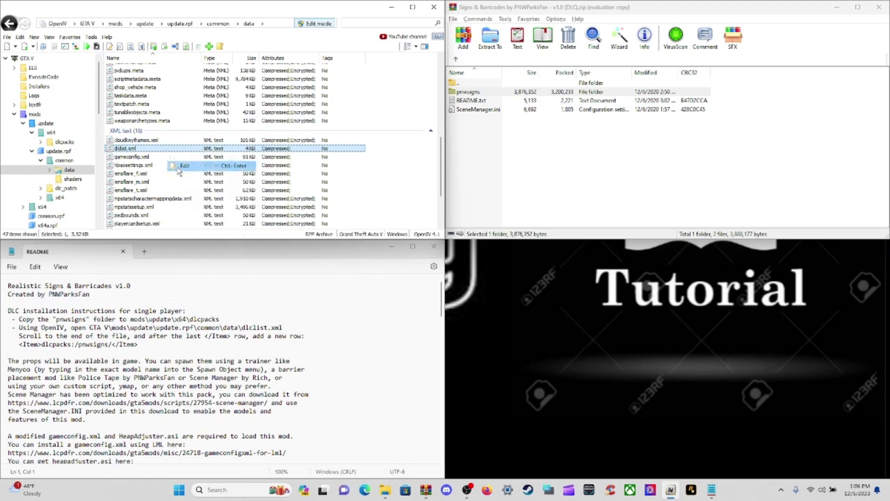
{"action": "scroll", "coordinate": [178, 170], "scroll_direction": "down", "scroll_amount": 15}
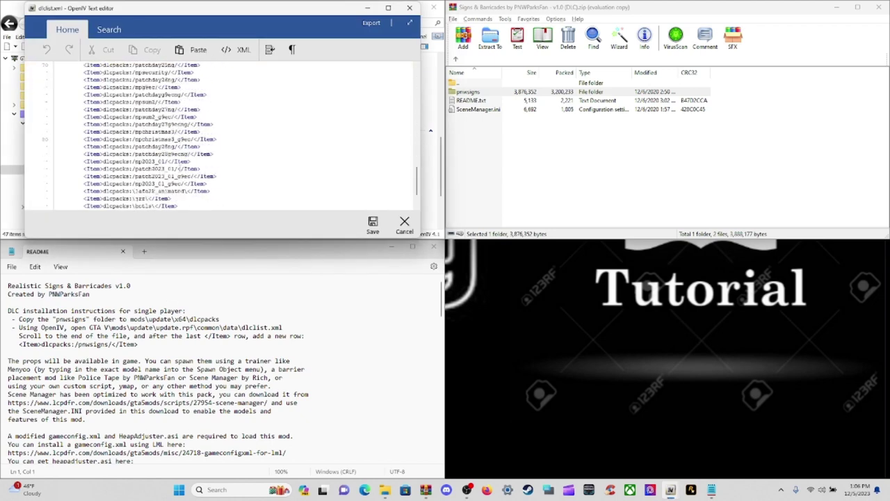
{"action": "scroll", "coordinate": [177, 179], "scroll_direction": "down", "scroll_amount": 2}
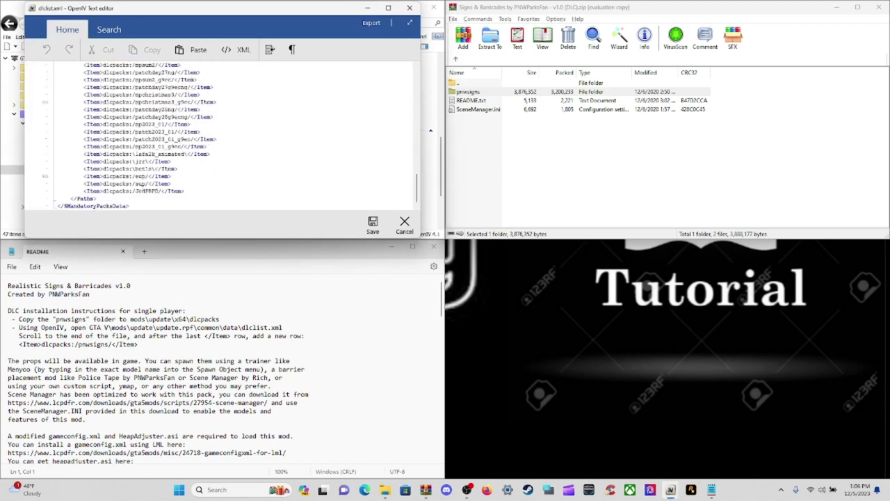
{"action": "left_click", "coordinate": [186, 191]}
{"action": "left_click", "coordinate": [185, 190]}
{"action": "key", "text": "Return"}
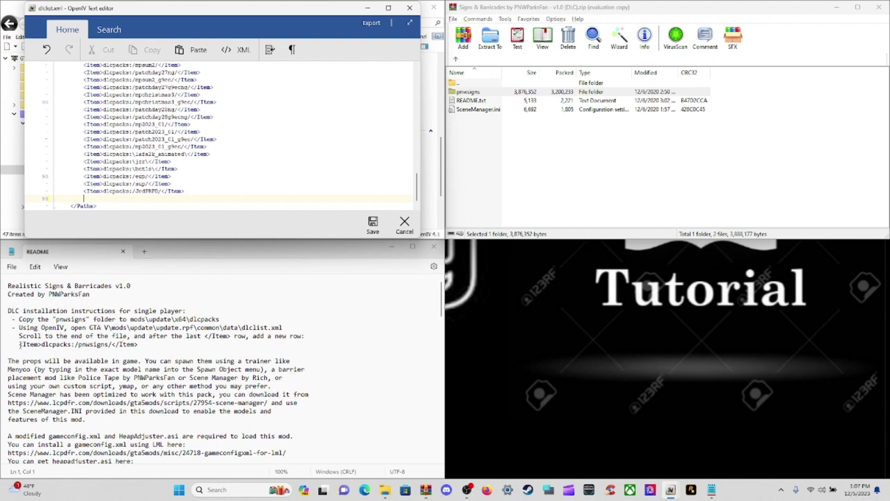
Copy the full <Item>dlcpacks:/pnwsigns/</Item> line from the README installation instructions.
{"action": "left_click_drag", "start_coordinate": [20, 344], "coordinate": [136, 344]}
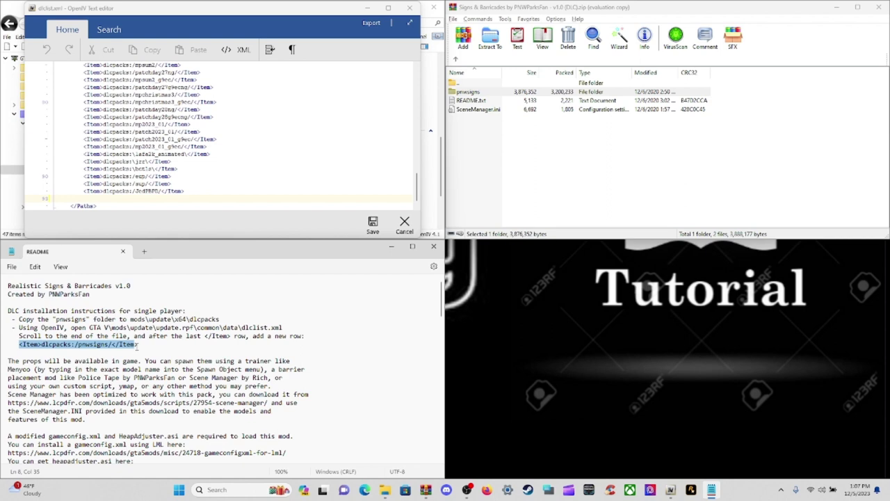
{"action": "left_click", "coordinate": [21, 344]}
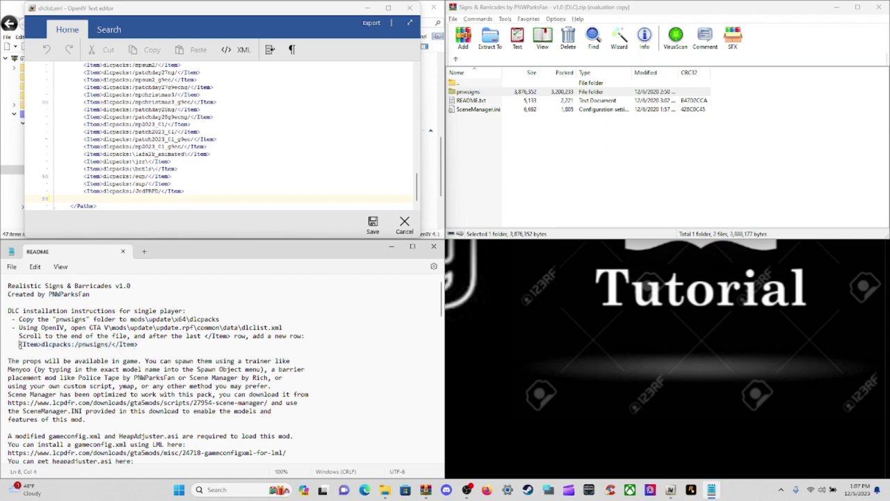
{"action": "left_click_drag", "start_coordinate": [20, 345], "coordinate": [138, 345]}
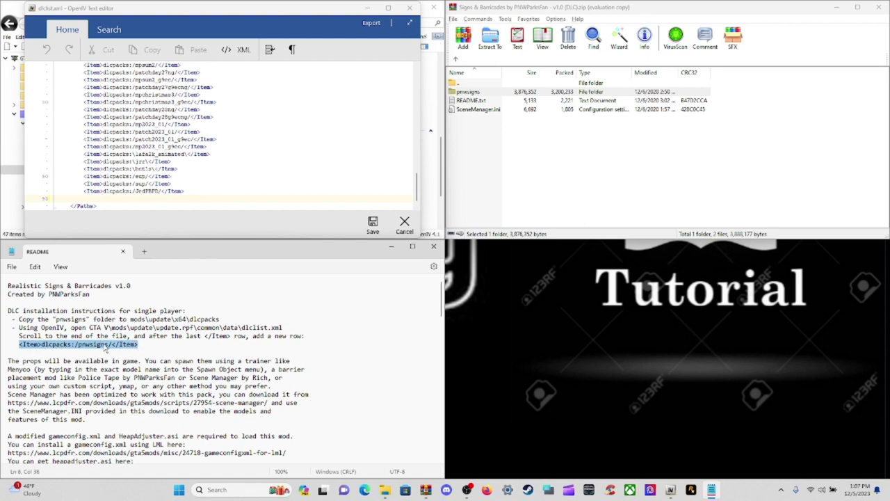
{"action": "right_click", "coordinate": [106, 348]}
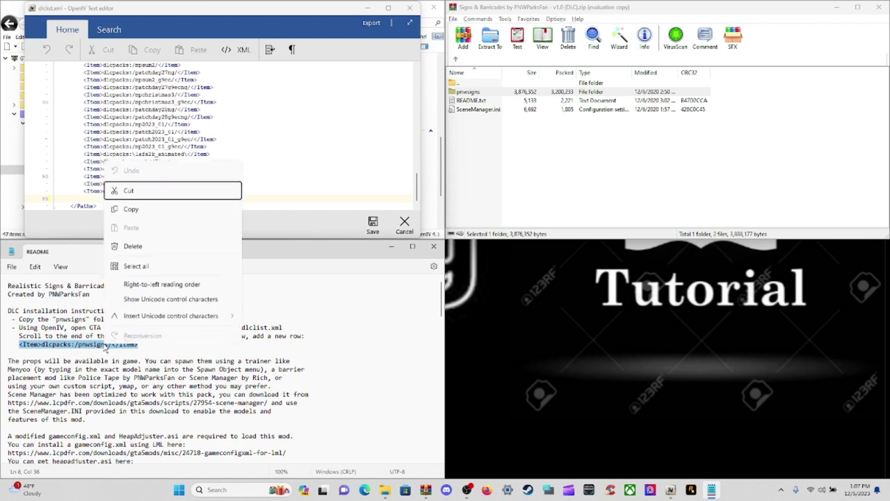
{"action": "left_click", "coordinate": [131, 206]}
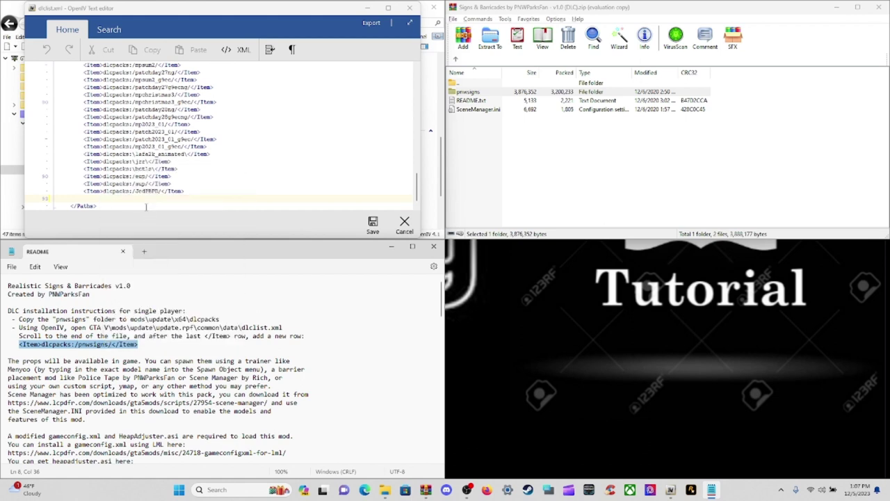
Paste the pnwsigns item line into the empty row after the last Item in dlclist.xml and save the file.
{"action": "left_click", "coordinate": [86, 198]}
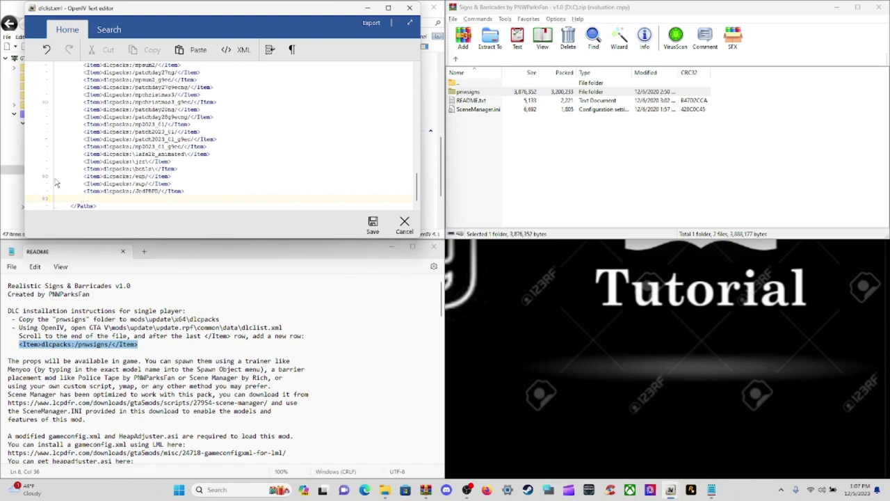
{"action": "right_click", "coordinate": [94, 198]}
{"action": "left_click", "coordinate": [118, 229]}
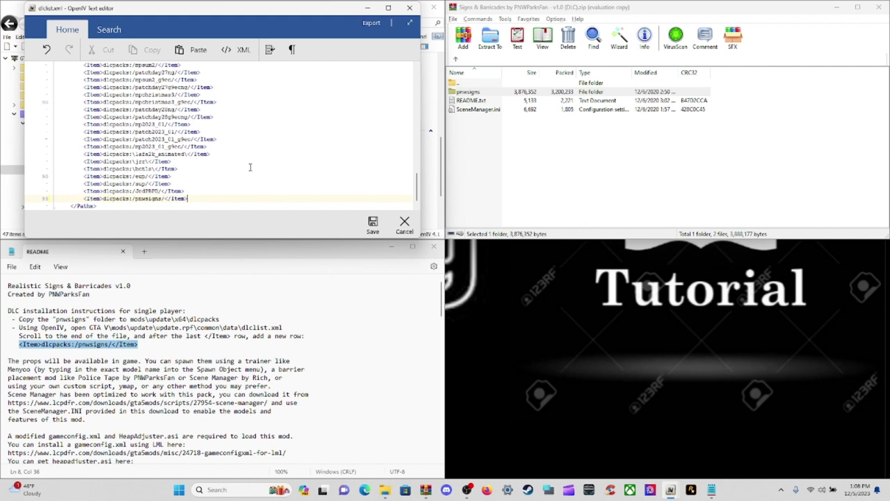
{"action": "key", "text": "ctrl+s"}
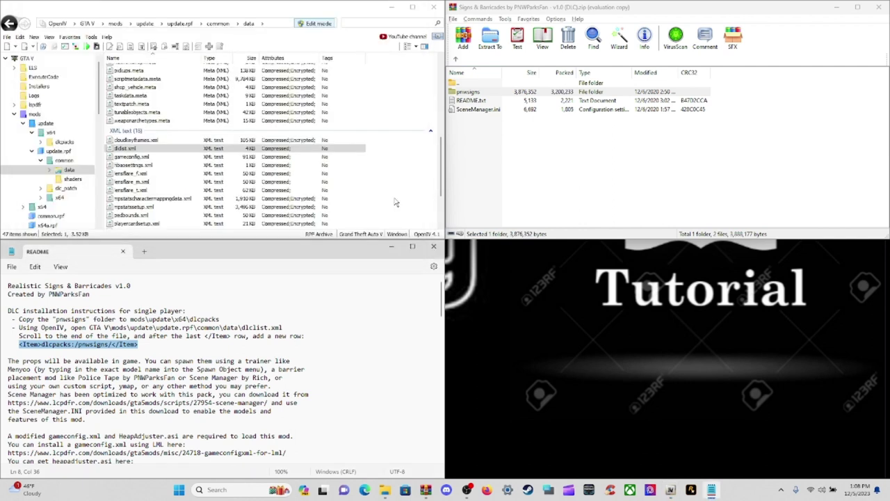
Reopen dlclist.xml in the viewer, check the end of the list for the pnwsigns entry, and close it.
{"action": "left_click", "coordinate": [154, 150]}
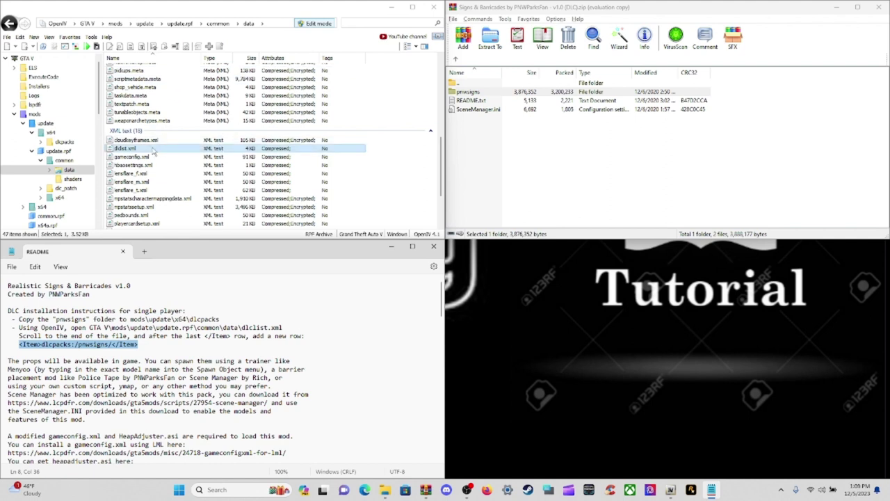
{"action": "double_click", "coordinate": [153, 149]}
{"action": "scroll", "coordinate": [152, 146], "scroll_direction": "down", "scroll_amount": 10}
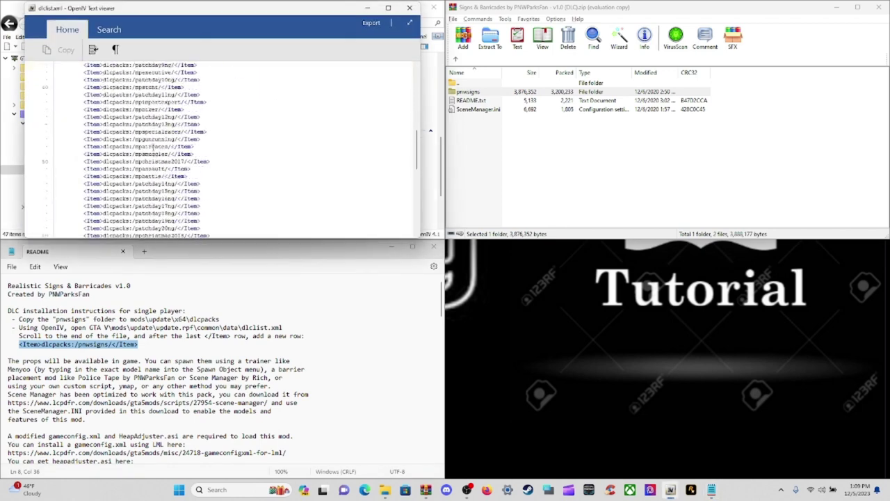
{"action": "scroll", "coordinate": [153, 147], "scroll_direction": "down", "scroll_amount": 10}
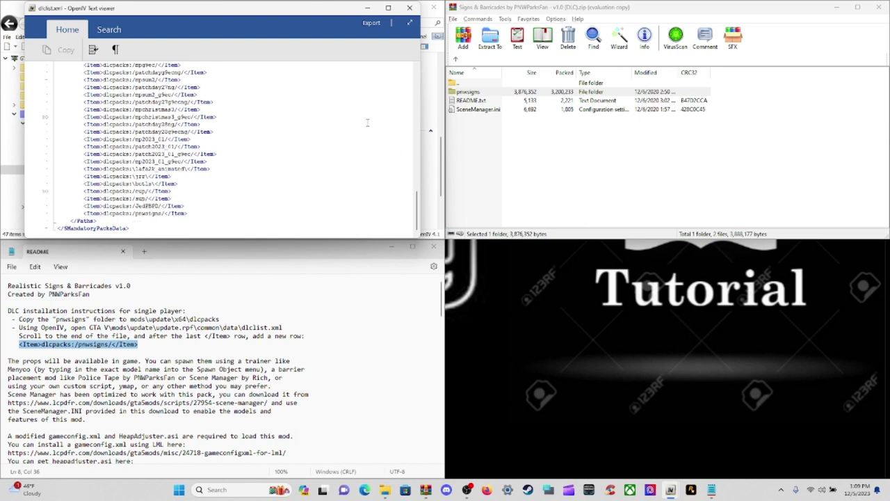
{"action": "left_click", "coordinate": [410, 9]}
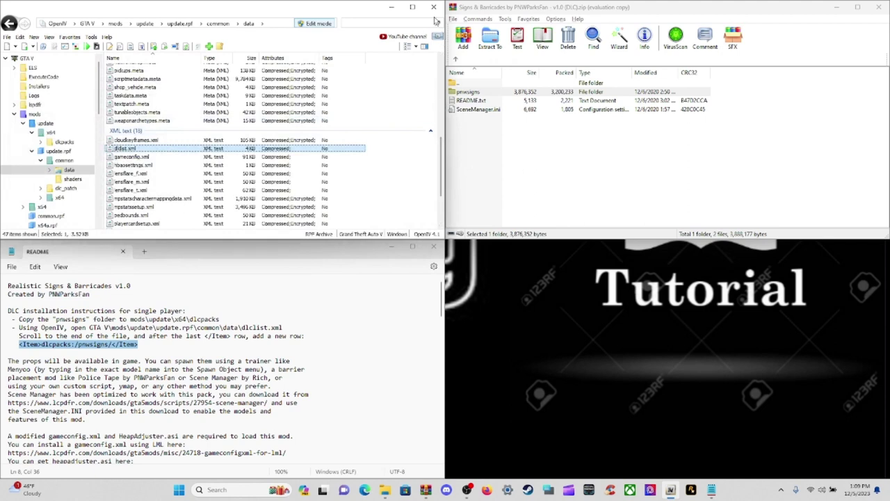
Close all archives in OpenIV, then close OpenIV, the Signs & Barricades archive and the README.
{"action": "left_click", "coordinate": [7, 38]}
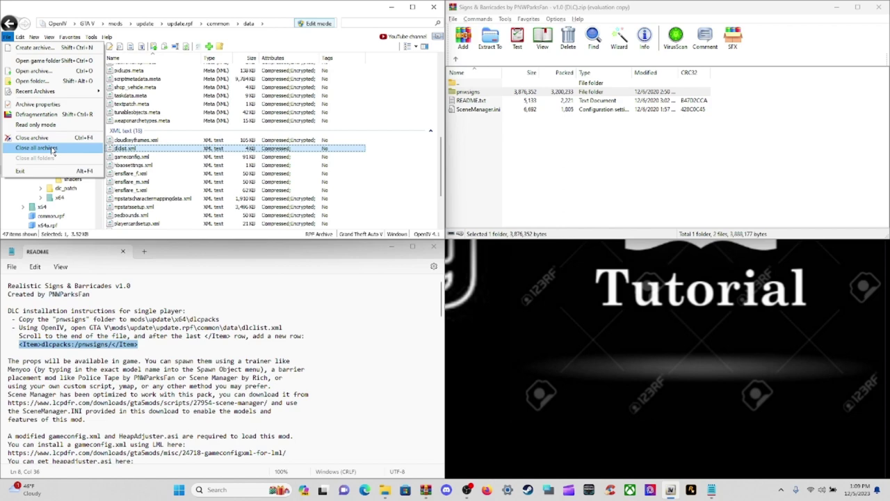
{"action": "left_click", "coordinate": [52, 149]}
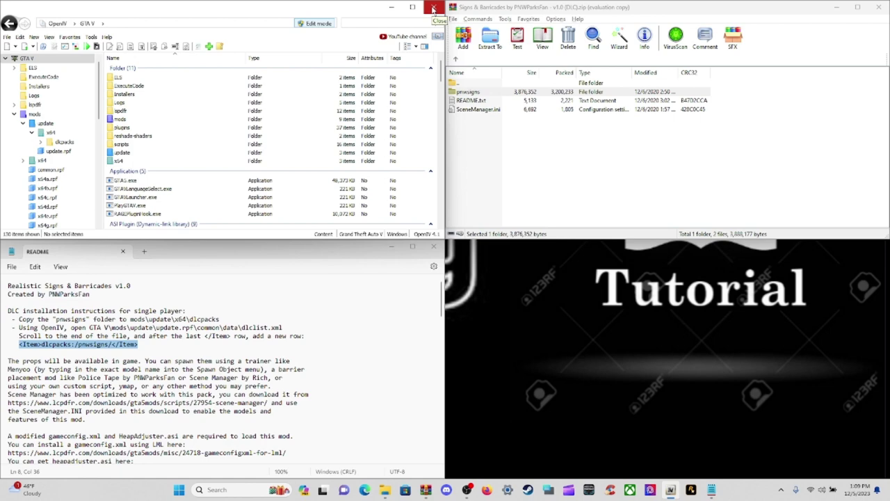
{"action": "left_click", "coordinate": [432, 9]}
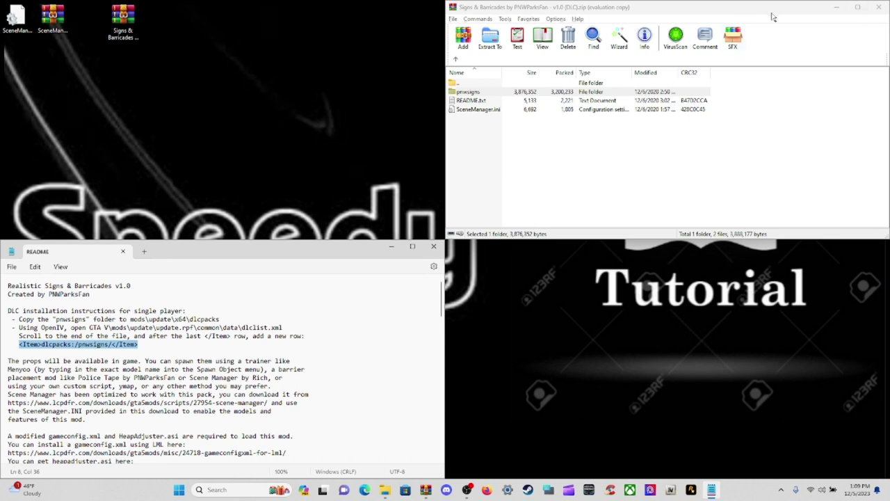
{"action": "left_click", "coordinate": [879, 7]}
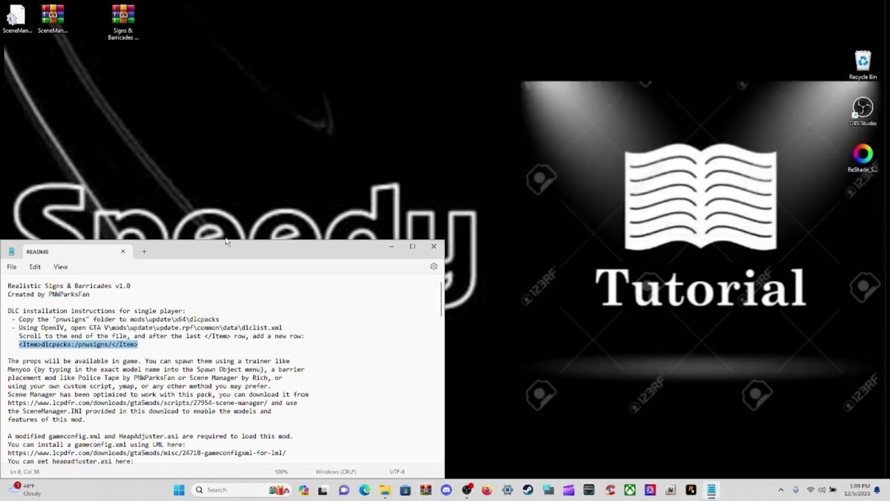
{"action": "left_click", "coordinate": [434, 247]}
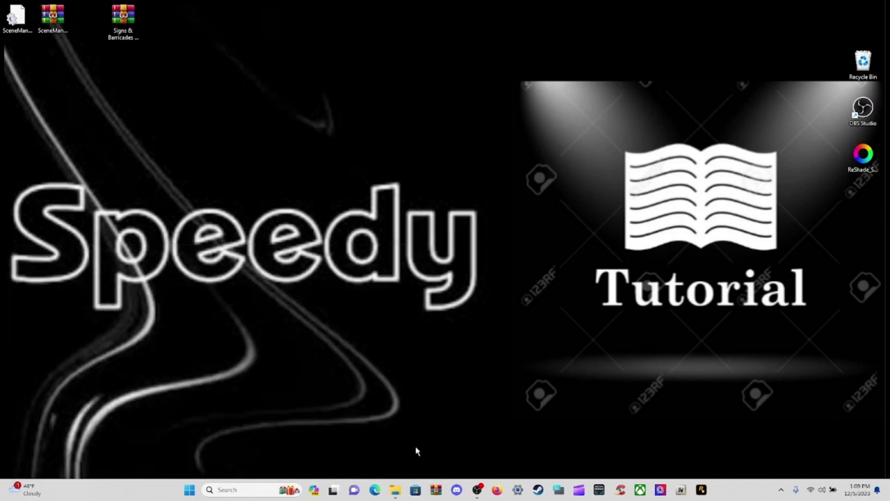
Switch to the Grand Theft Auto V folder in File Explorer and snap its window to the other half of the screen.
{"action": "mouse_move", "coordinate": [394, 493]}
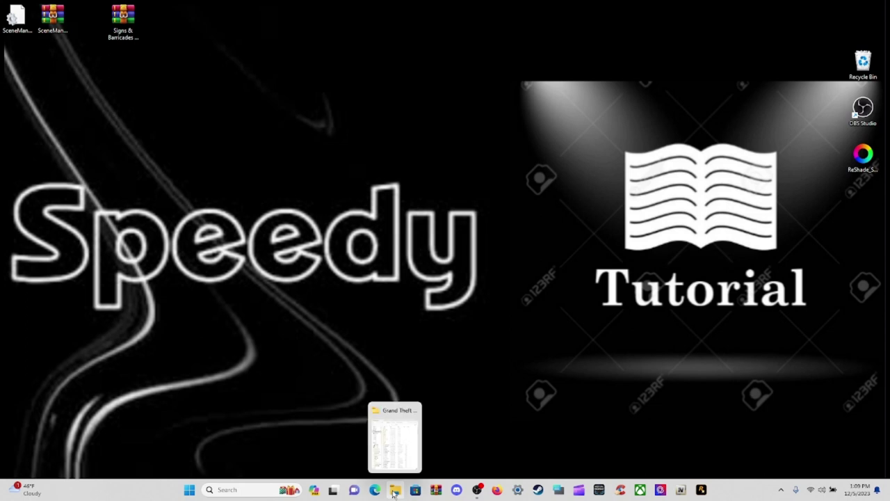
{"action": "left_click", "coordinate": [394, 493]}
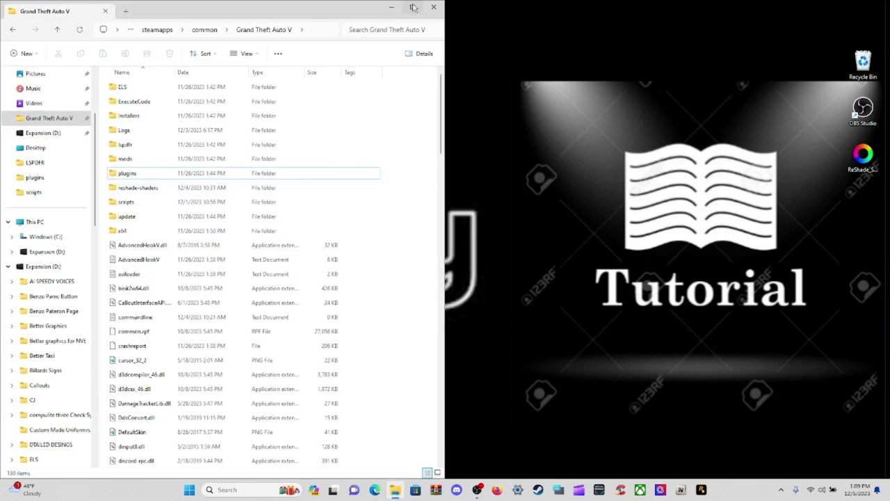
{"action": "mouse_move", "coordinate": [414, 7]}
{"action": "left_click", "coordinate": [373, 35]}
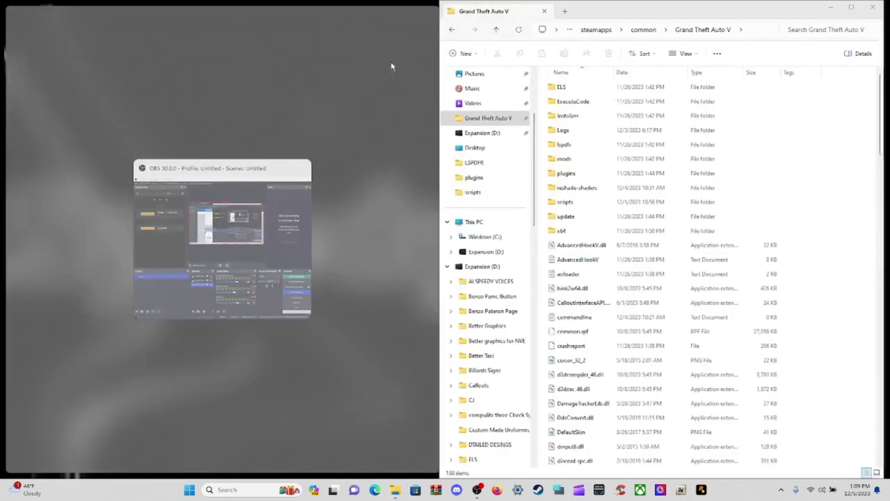
{"action": "key", "text": "Escape"}
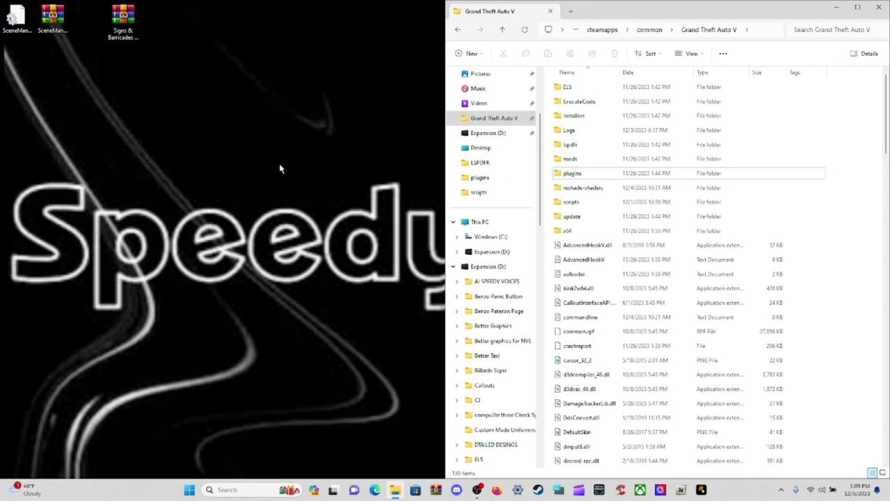
Open the plugins folder in Grand Theft Auto V and locate the existing SceneManager configuration file.
{"action": "left_click", "coordinate": [55, 20]}
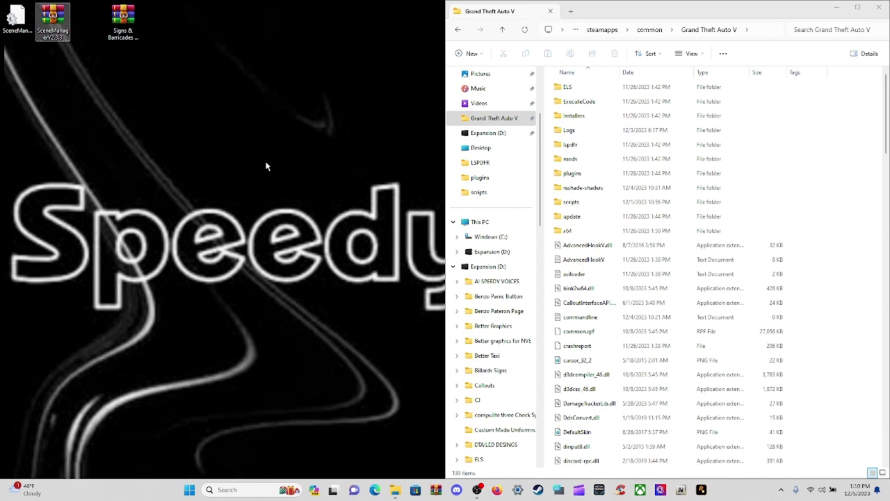
{"action": "double_click", "coordinate": [600, 177]}
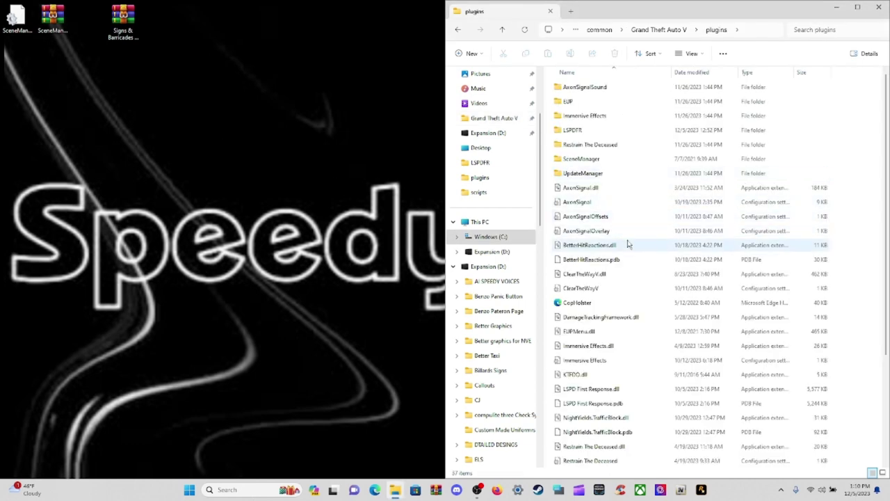
{"action": "scroll", "coordinate": [628, 244], "scroll_direction": "down", "scroll_amount": 3}
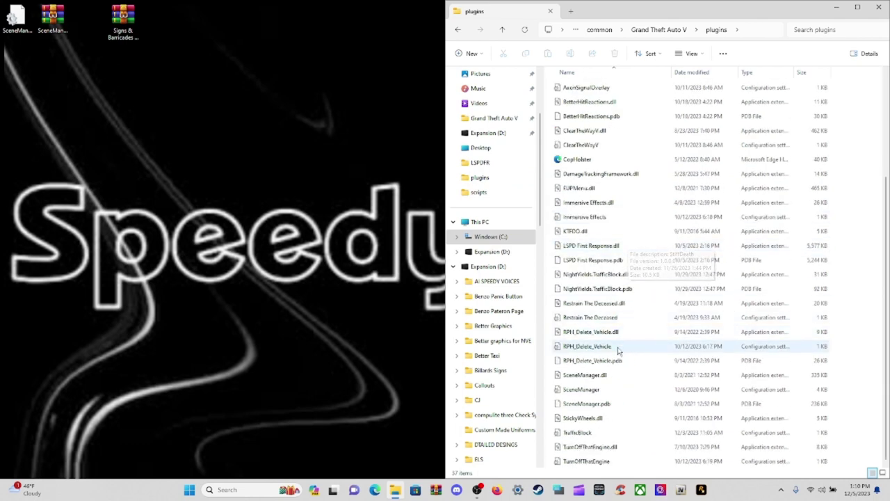
{"action": "left_click", "coordinate": [597, 393]}
{"action": "left_click", "coordinate": [861, 361]}
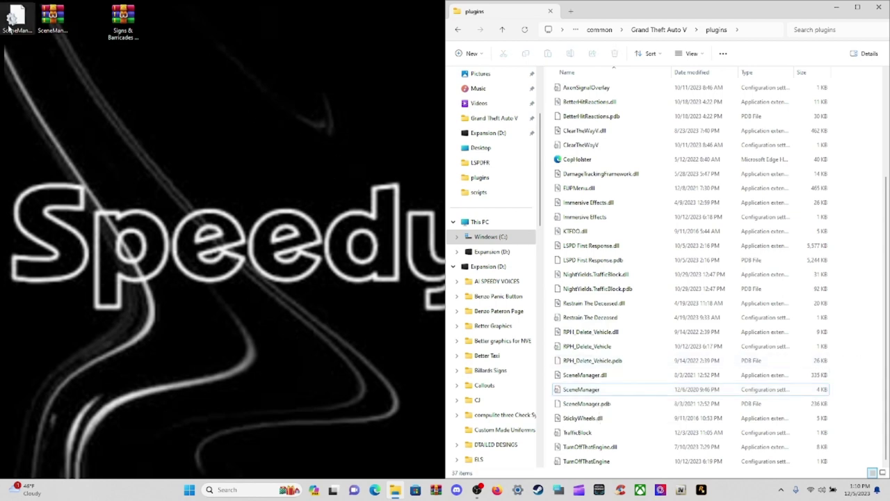
Move SceneManager.ini from the desktop into the plugins folder, replacing the existing file there.
{"action": "left_click", "coordinate": [123, 21]}
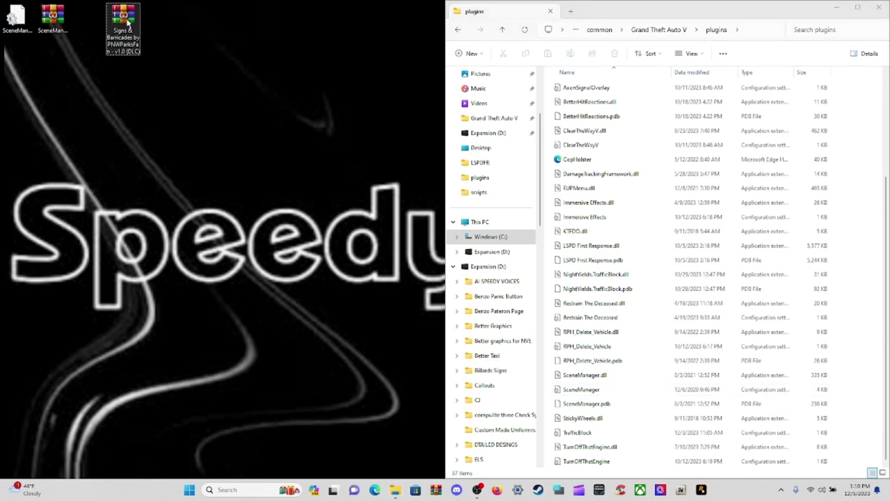
{"action": "left_click", "coordinate": [15, 22]}
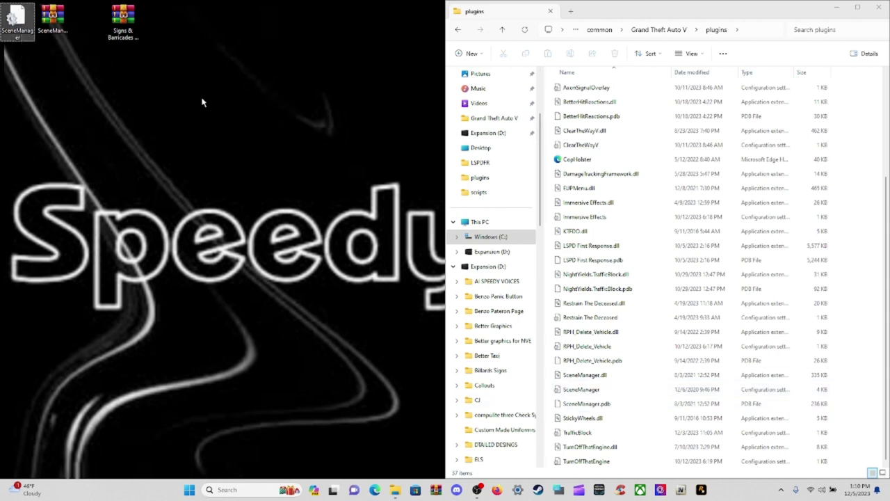
{"action": "left_click", "coordinate": [133, 46]}
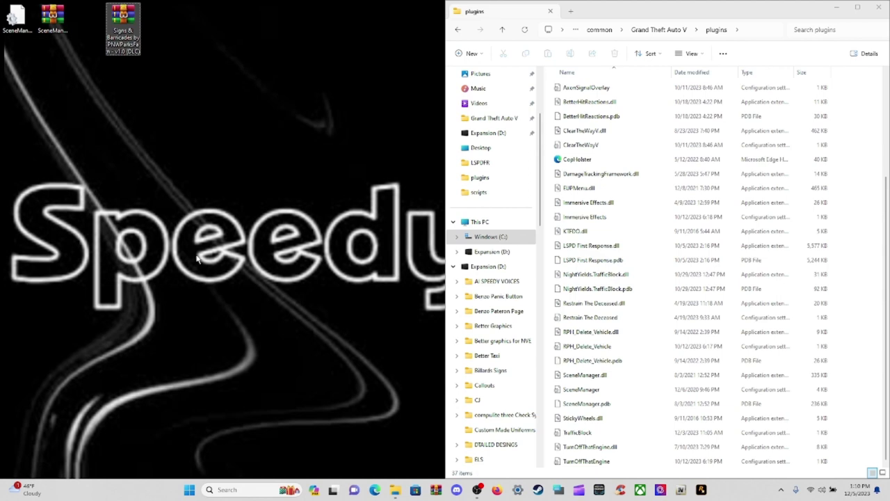
{"action": "left_click", "coordinate": [11, 19]}
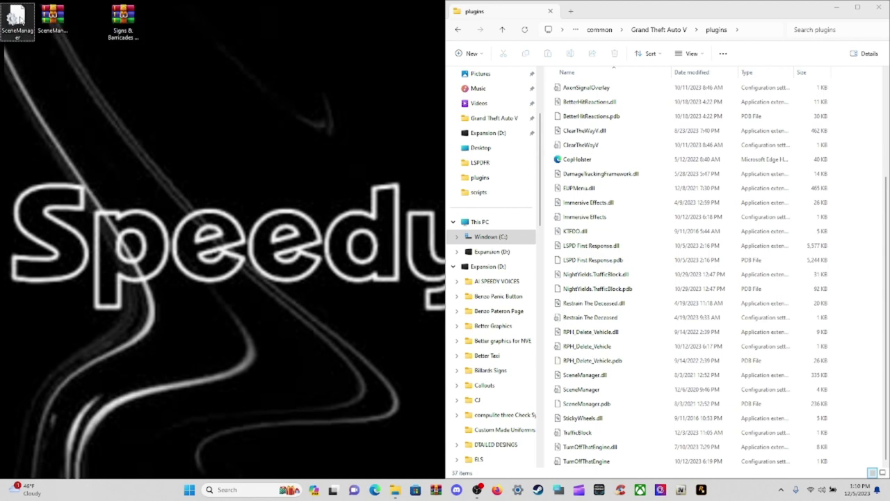
{"action": "left_click_drag", "start_coordinate": [18, 20], "coordinate": [856, 424]}
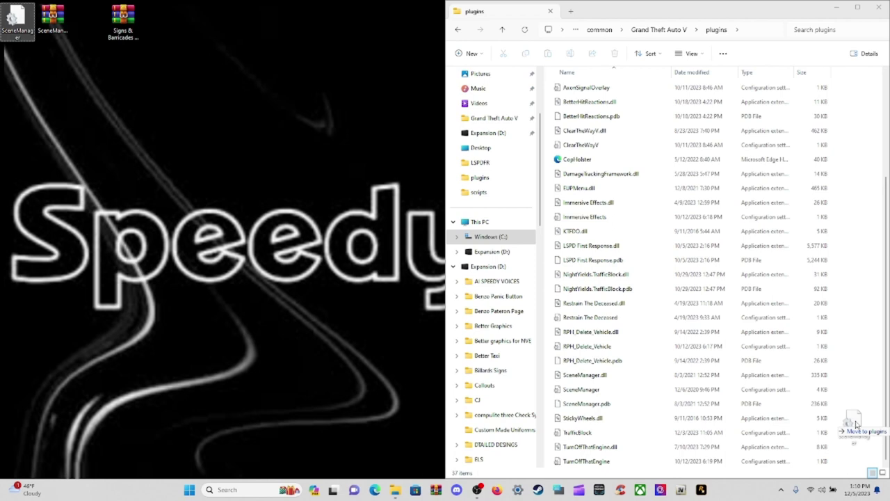
{"action": "left_click_drag", "start_coordinate": [856, 424], "coordinate": [865, 423]}
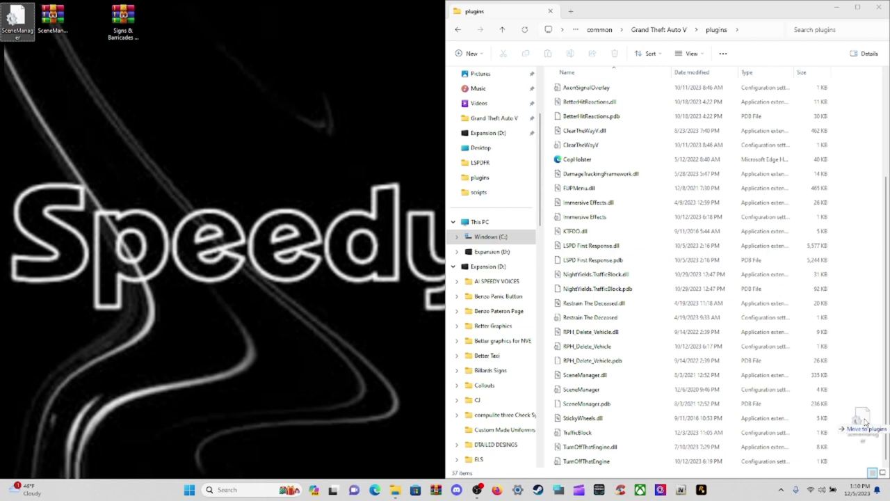
{"action": "left_click_drag", "start_coordinate": [866, 422], "coordinate": [866, 423]}
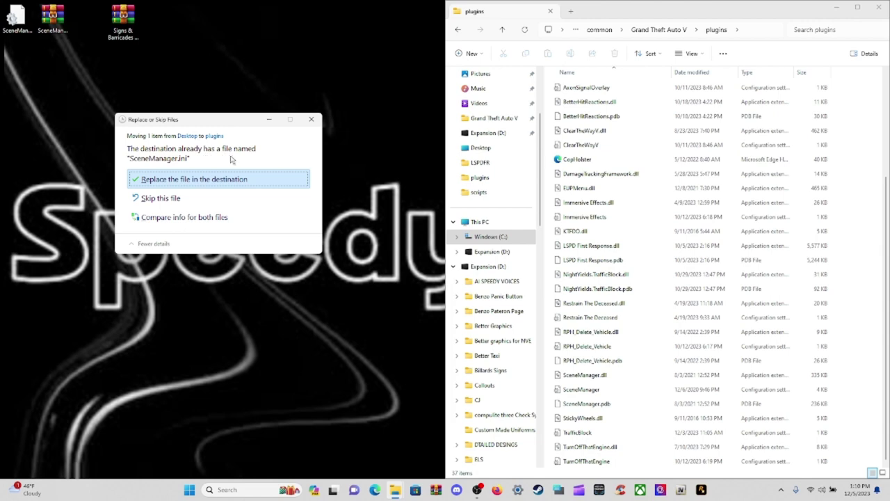
{"action": "left_click", "coordinate": [237, 180]}
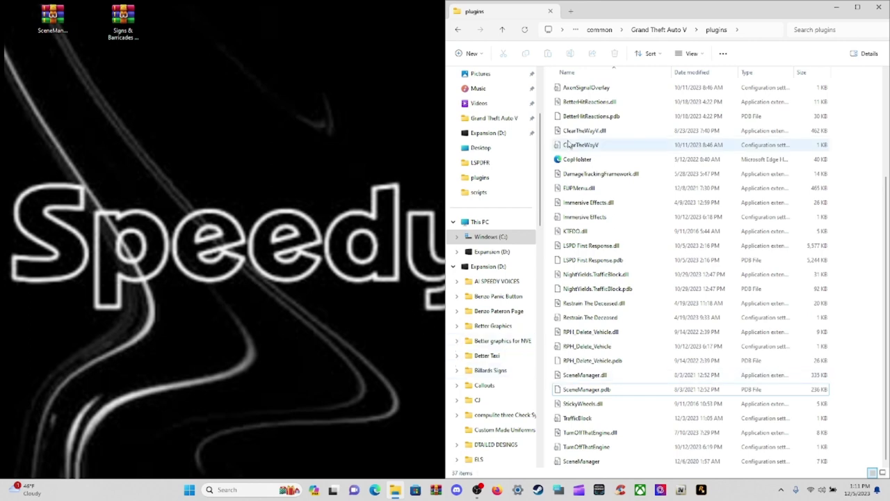
Refresh the plugins folder and open the SceneManager configuration file to view its settings.
{"action": "left_click", "coordinate": [525, 32]}
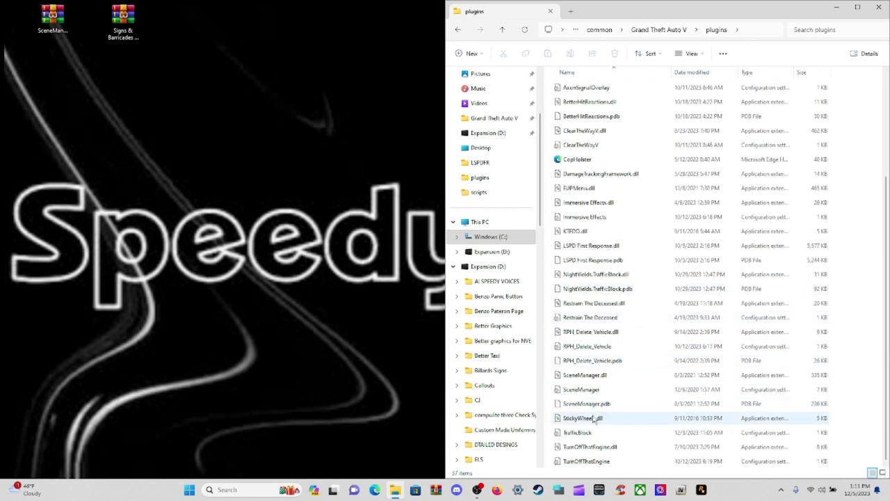
{"action": "double_click", "coordinate": [584, 391]}
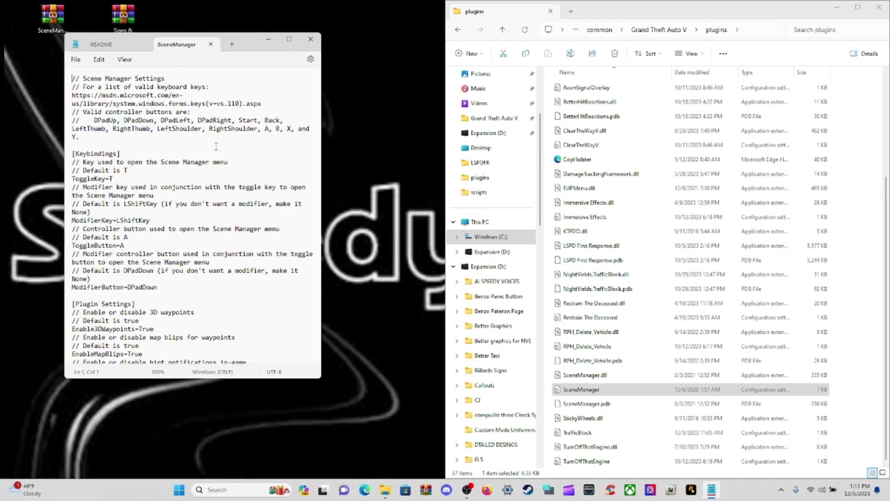
Close the README without saving its changes and maximize the window showing the SceneManager settings.
{"action": "left_click", "coordinate": [144, 44]}
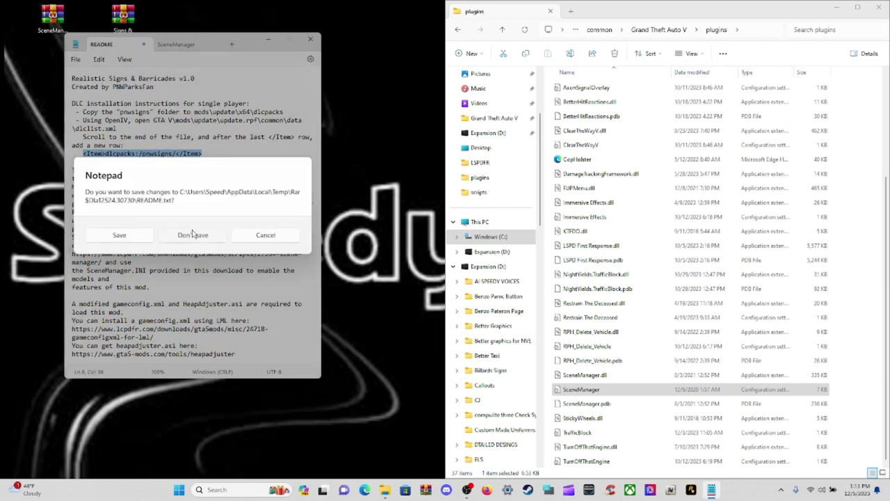
{"action": "left_click", "coordinate": [193, 234]}
{"action": "left_click", "coordinate": [288, 39]}
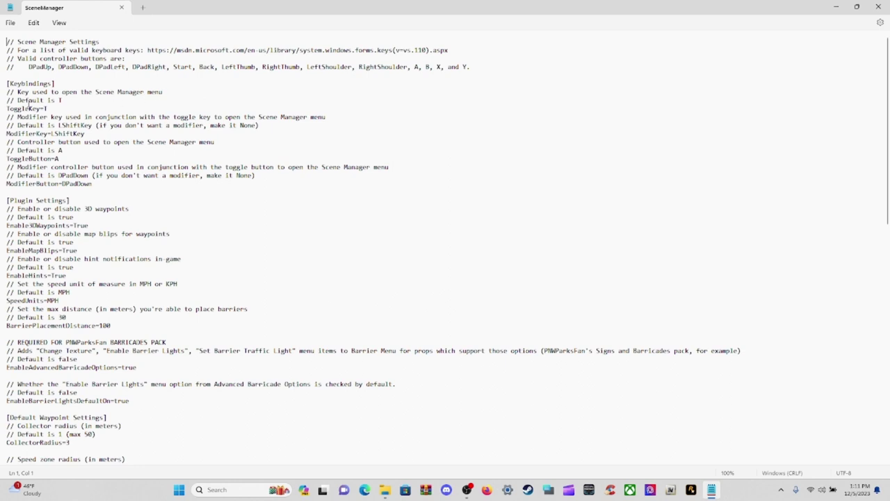
Change the Scene Manager menu's keyboard toggle key to F10, in both its default comment and the ToggleKey entry.
{"action": "double_click", "coordinate": [59, 99]}
{"action": "type", "text": "H"}
{"action": "type", "text": "10"}
{"action": "type", "text": "F"}
{"action": "type", "text": "10"}
Set the ModifierKey entry under Keybindings to None and copy that value.
{"action": "left_click_drag", "start_coordinate": [7, 133], "coordinate": [92, 142]}
{"action": "left_click", "coordinate": [86, 134]}
{"action": "left_click_drag", "start_coordinate": [7, 133], "coordinate": [88, 134]}
{"action": "left_click", "coordinate": [51, 133]}
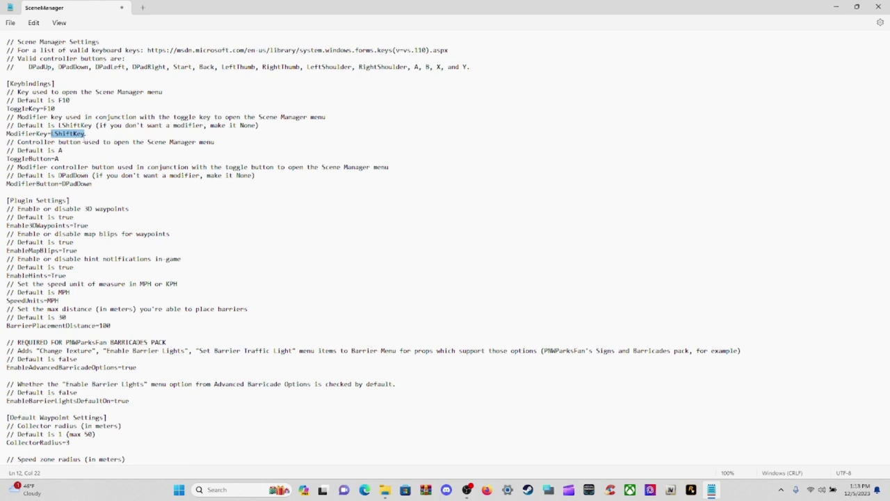
{"action": "type", "text": "None"}
{"action": "left_click_drag", "start_coordinate": [51, 134], "coordinate": [68, 133]}
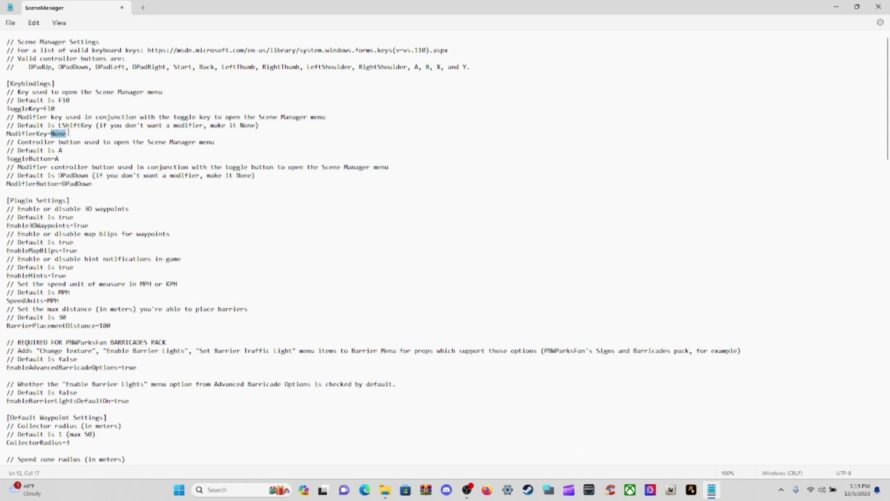
{"action": "right_click", "coordinate": [60, 134]}
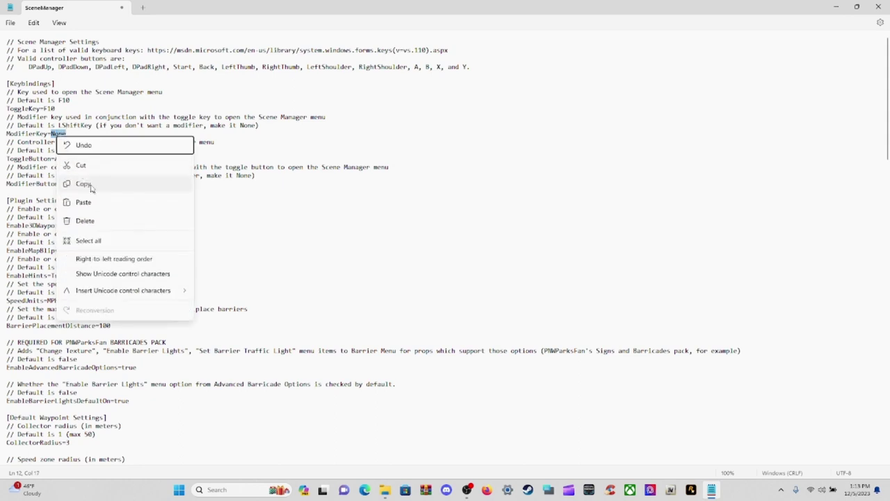
{"action": "left_click", "coordinate": [91, 183]}
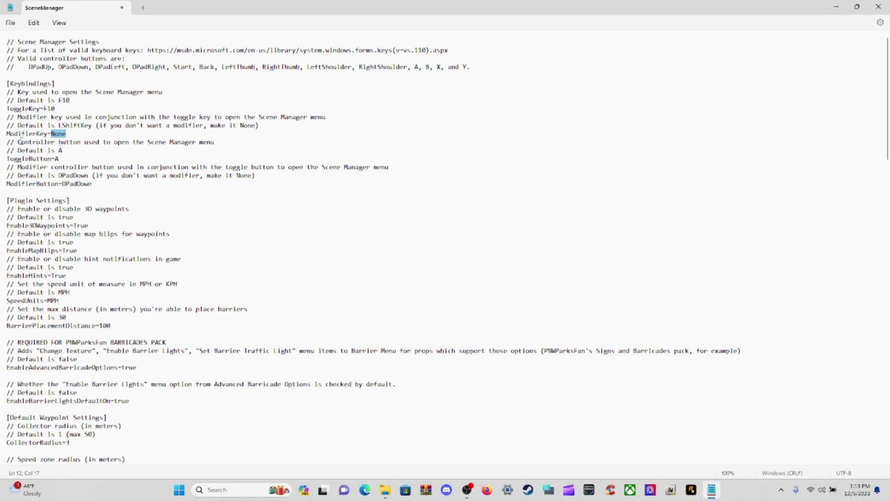
Change the controller button for opening the menu to None, in both its default comment and the ToggleButton entry.
{"action": "left_click_drag", "start_coordinate": [14, 142], "coordinate": [142, 162]}
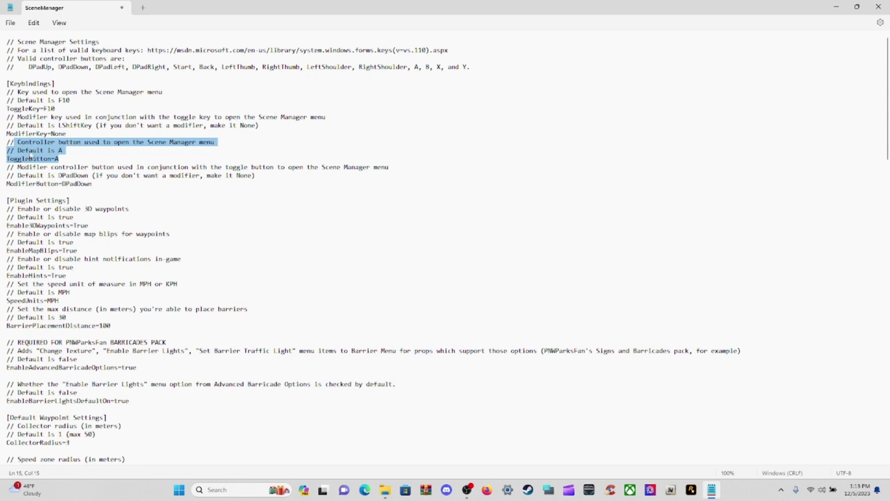
{"action": "left_click", "coordinate": [62, 151]}
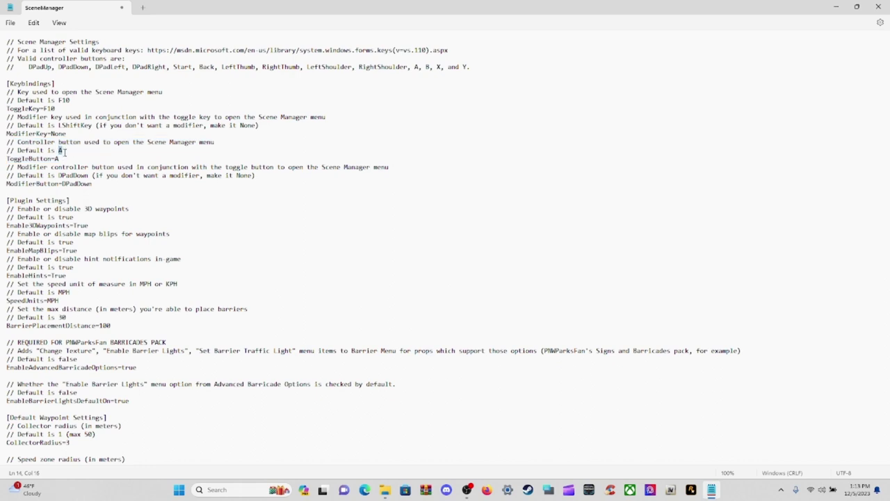
{"action": "type", "text": "None"}
{"action": "double_click", "coordinate": [56, 159]}
{"action": "type", "text": "None"}
Set the ModifierButton entry for the controller to None.
{"action": "left_click_drag", "start_coordinate": [7, 183], "coordinate": [78, 190]}
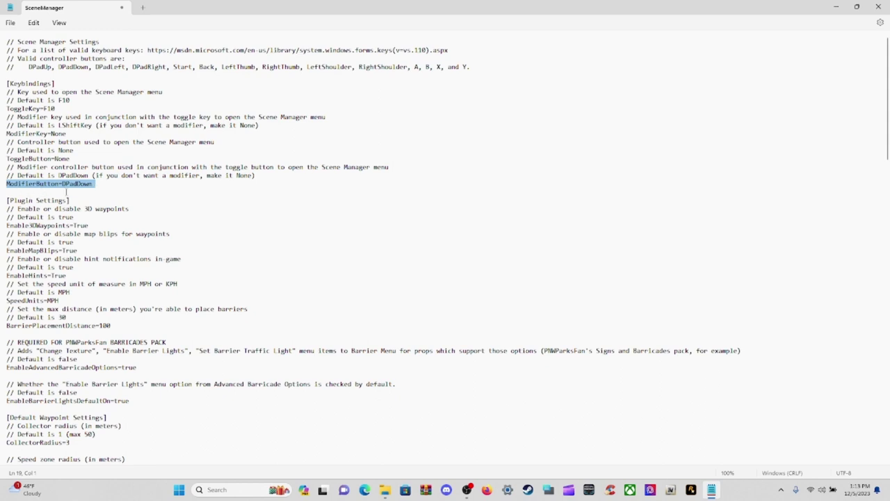
{"action": "left_click_drag", "start_coordinate": [61, 184], "coordinate": [92, 187]}
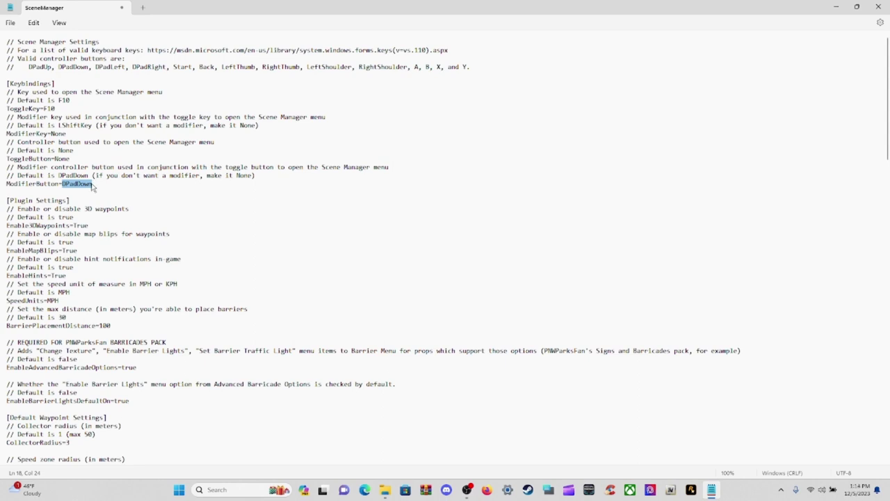
{"action": "type", "text": "None"}
Look through the remaining plugin, waypoint and barrier settings, and save the SceneManager configuration file.
{"action": "scroll", "coordinate": [96, 282], "scroll_direction": "down", "scroll_amount": 5}
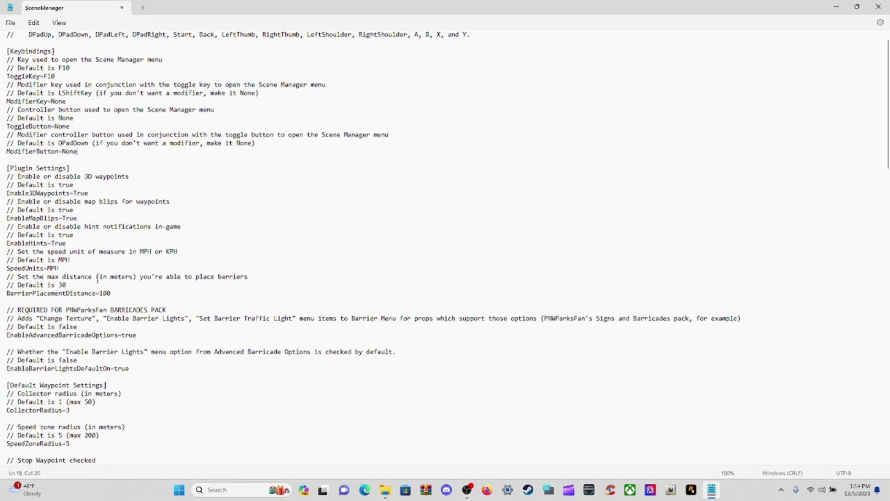
{"action": "scroll", "coordinate": [97, 281], "scroll_direction": "down", "scroll_amount": 13}
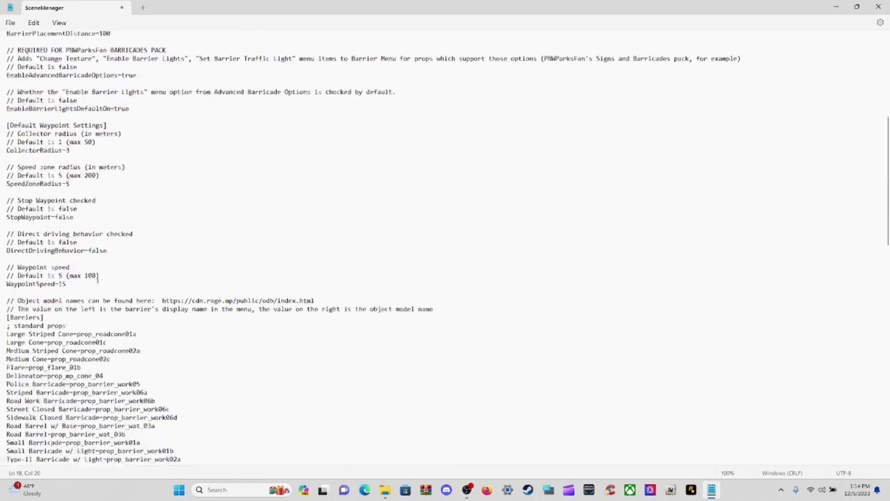
{"action": "scroll", "coordinate": [102, 278], "scroll_direction": "down", "scroll_amount": 20}
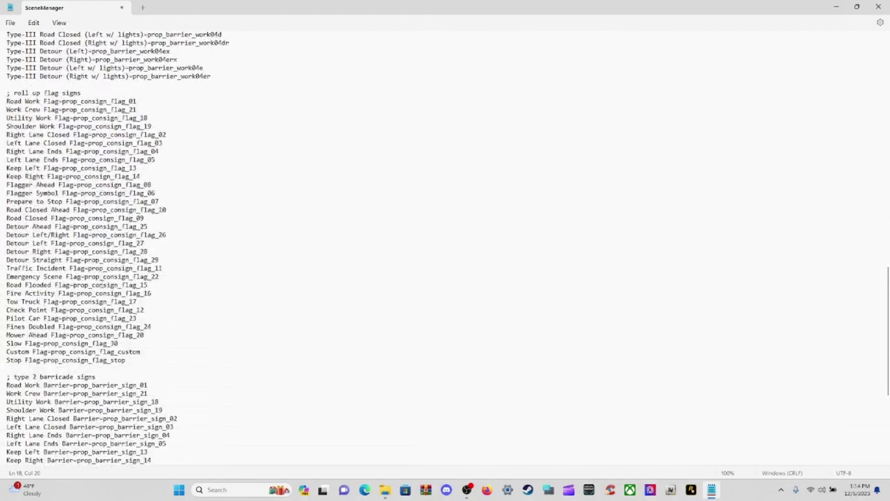
{"action": "scroll", "coordinate": [100, 285], "scroll_direction": "up", "scroll_amount": 20}
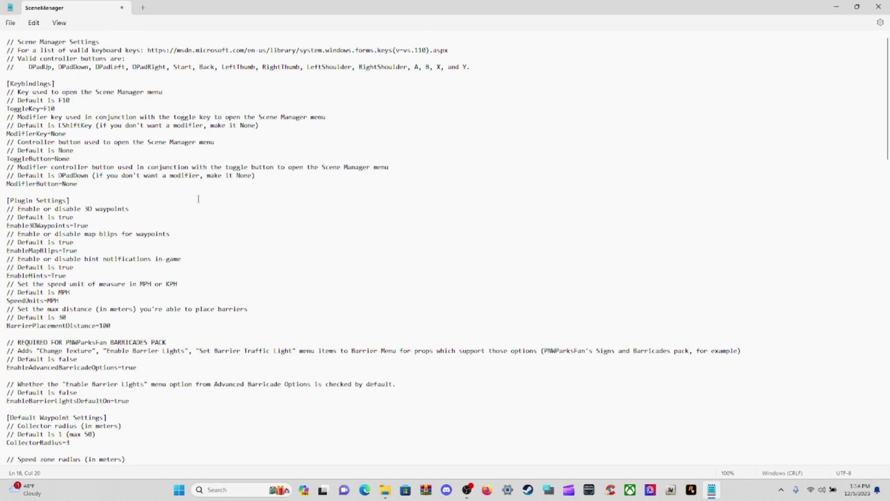
{"action": "left_click", "coordinate": [13, 24]}
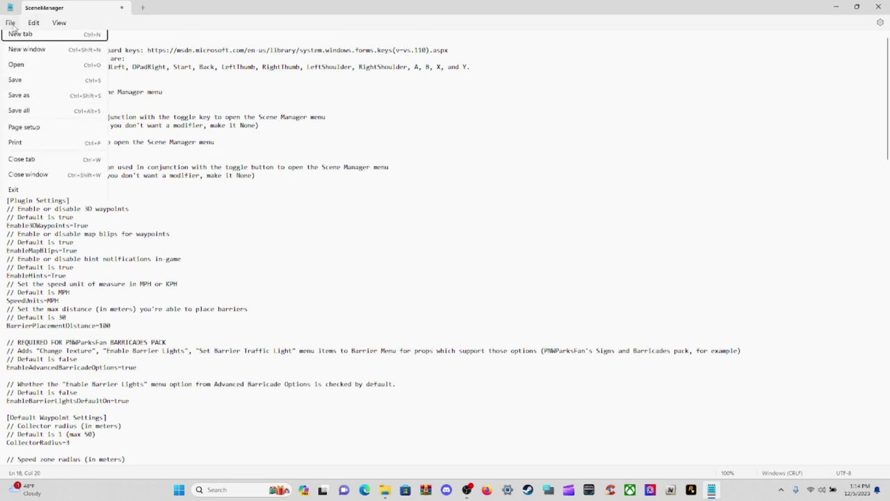
{"action": "left_click", "coordinate": [36, 87]}
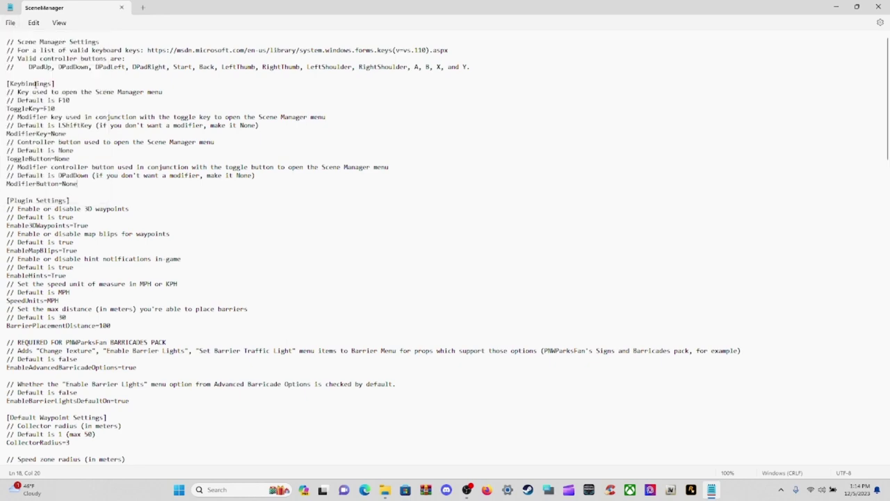
Close the configuration file and the plugins folder window, and select the Signs & Barricades archive on the desktop.
{"action": "left_click", "coordinate": [878, 17]}
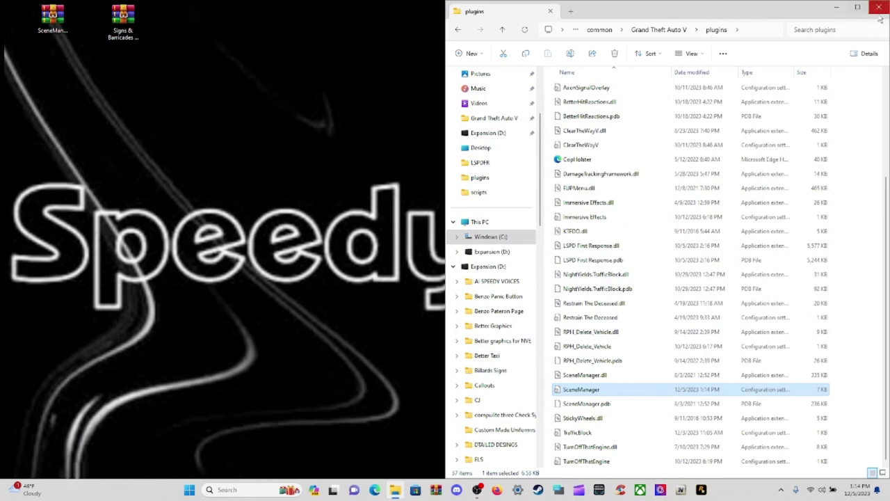
{"action": "left_click", "coordinate": [879, 7]}
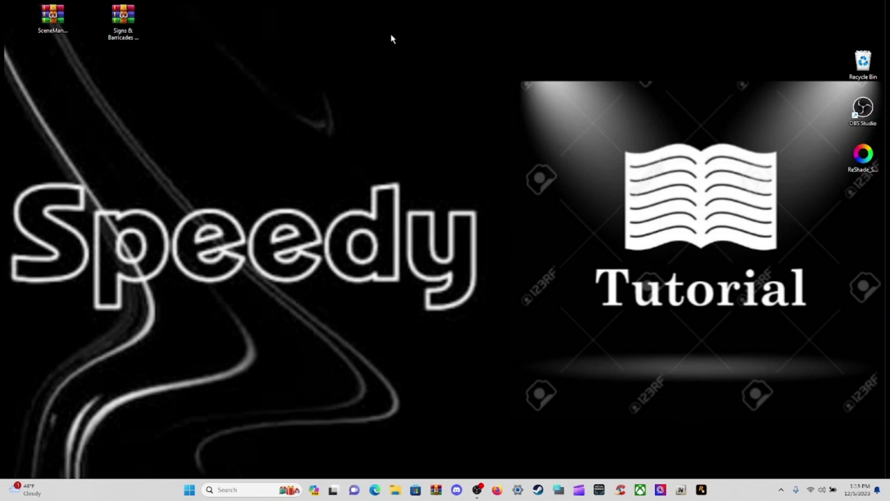
{"action": "left_click", "coordinate": [131, 12]}
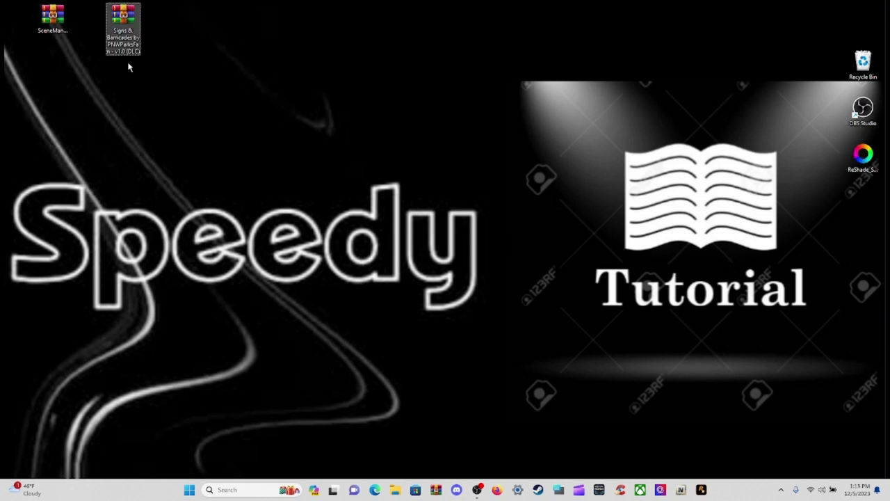